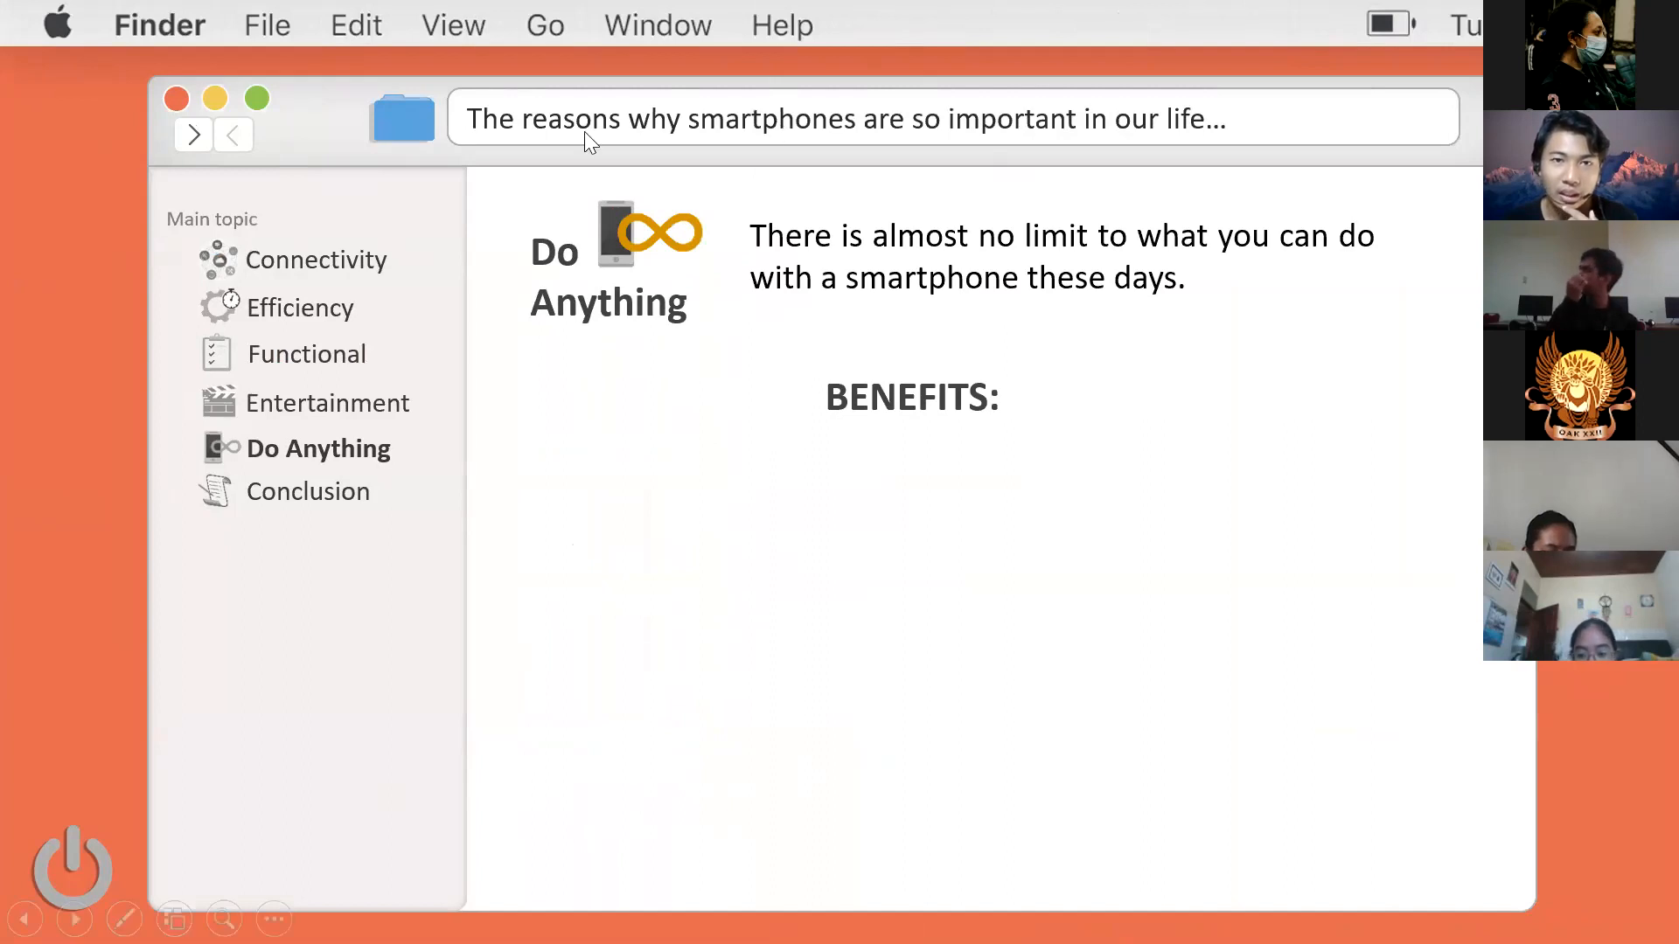
# Advance the slide show to its end and exit to the slide editing view
pyautogui.click(656, 130)
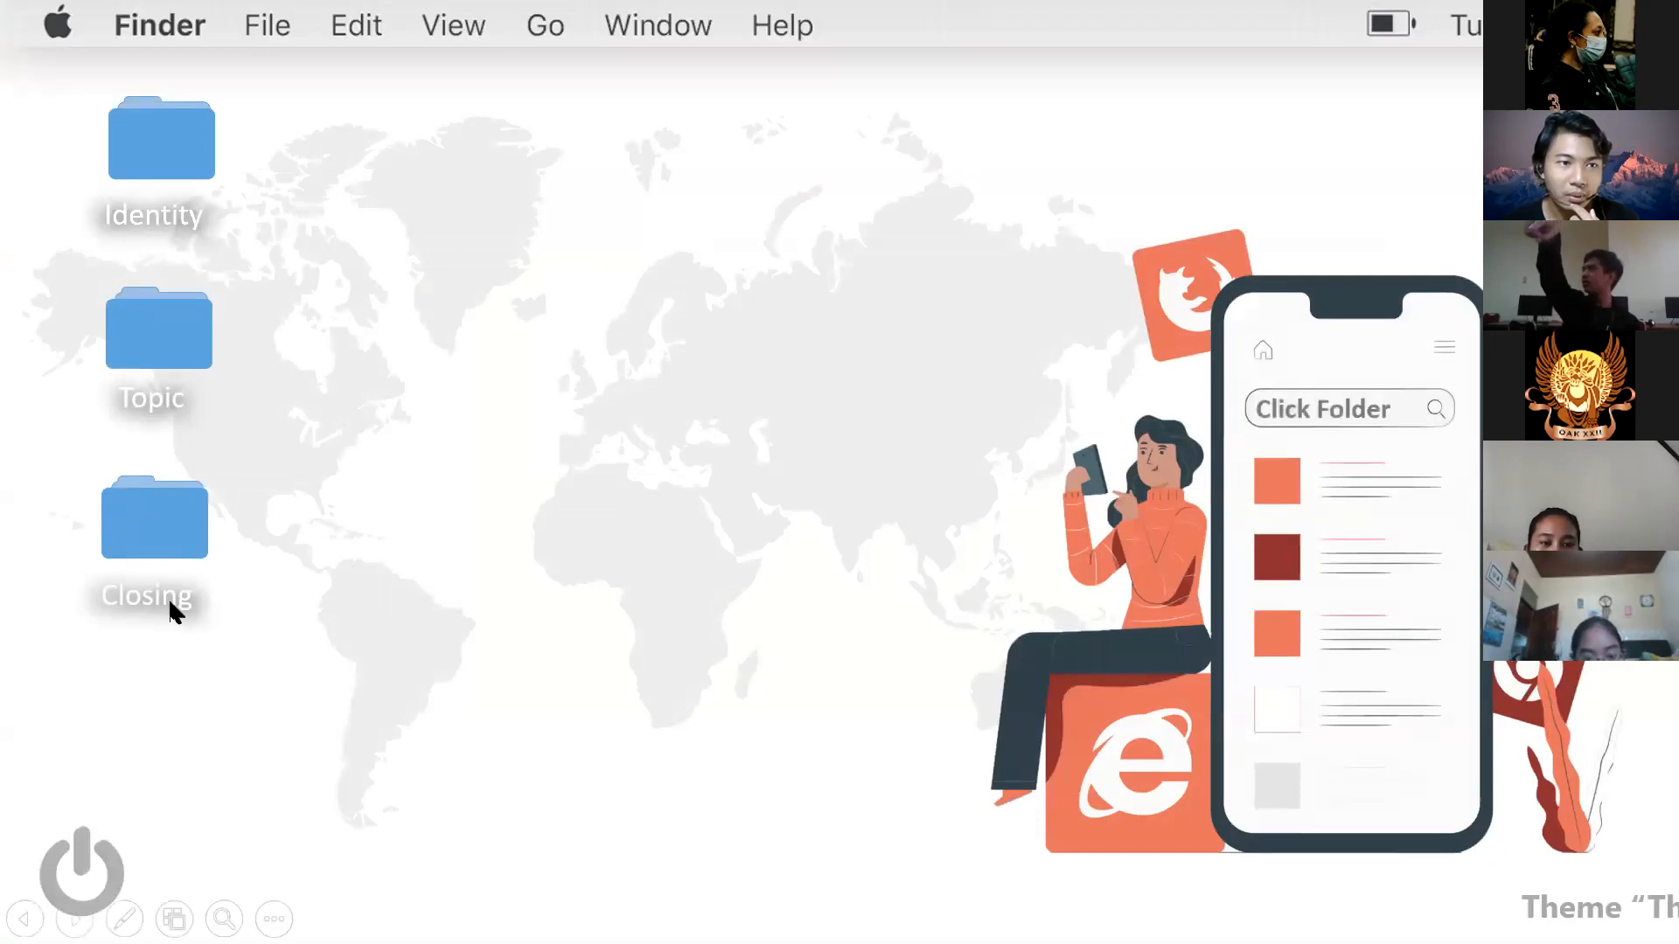
pyautogui.click(575, 525)
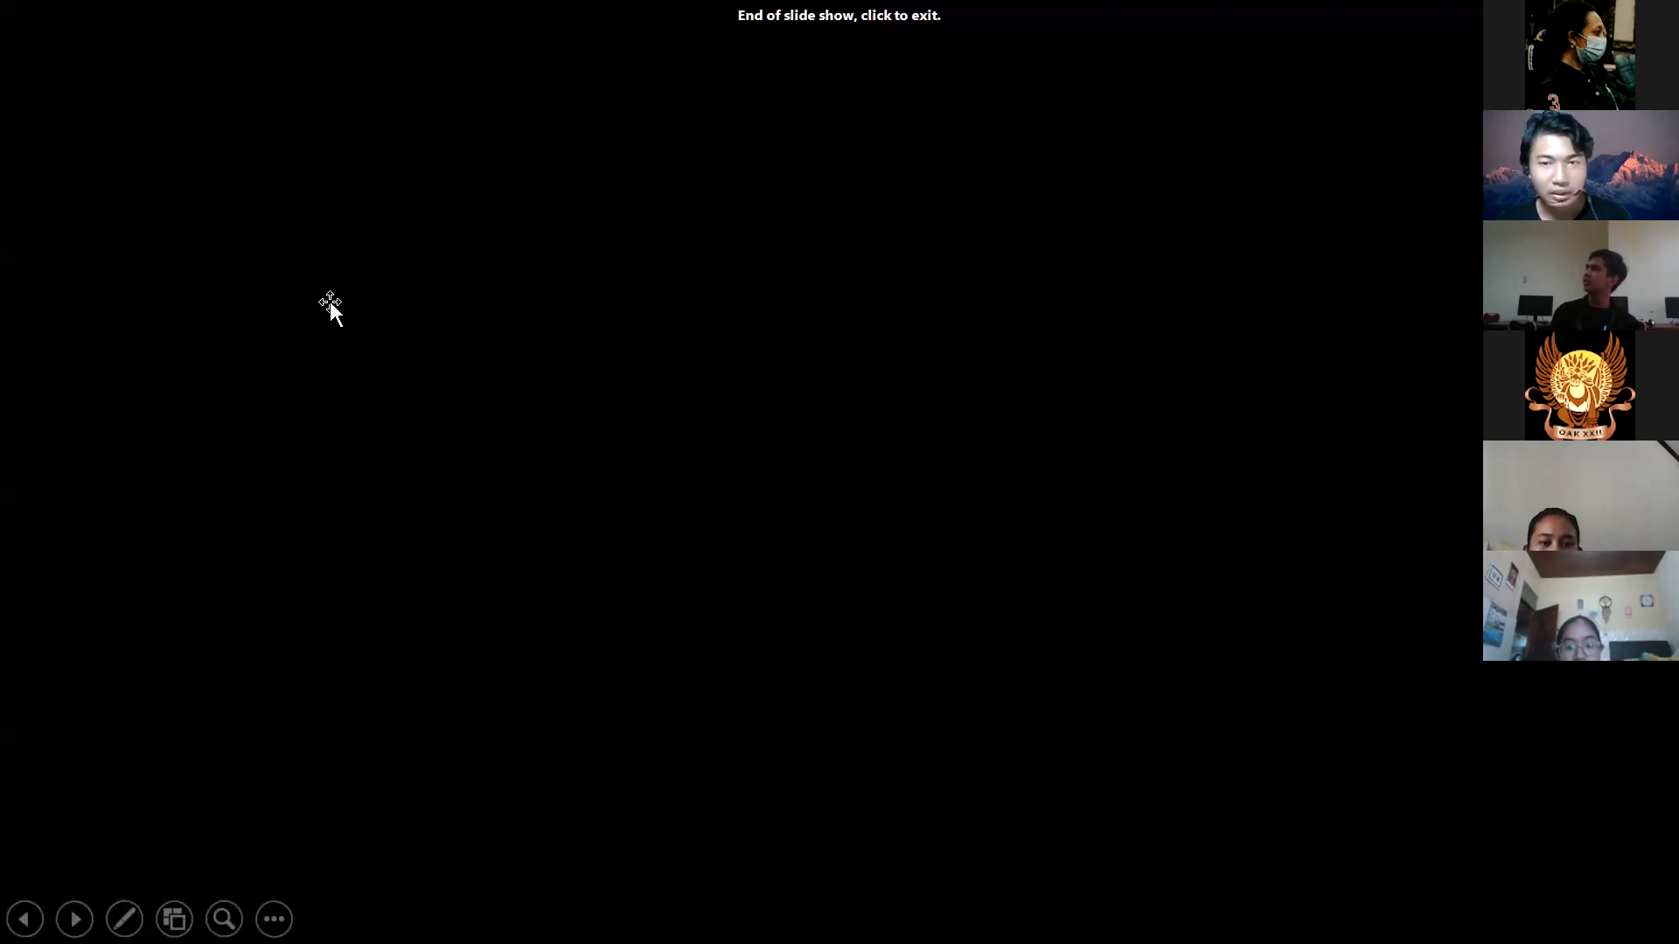
pyautogui.click(111, 419)
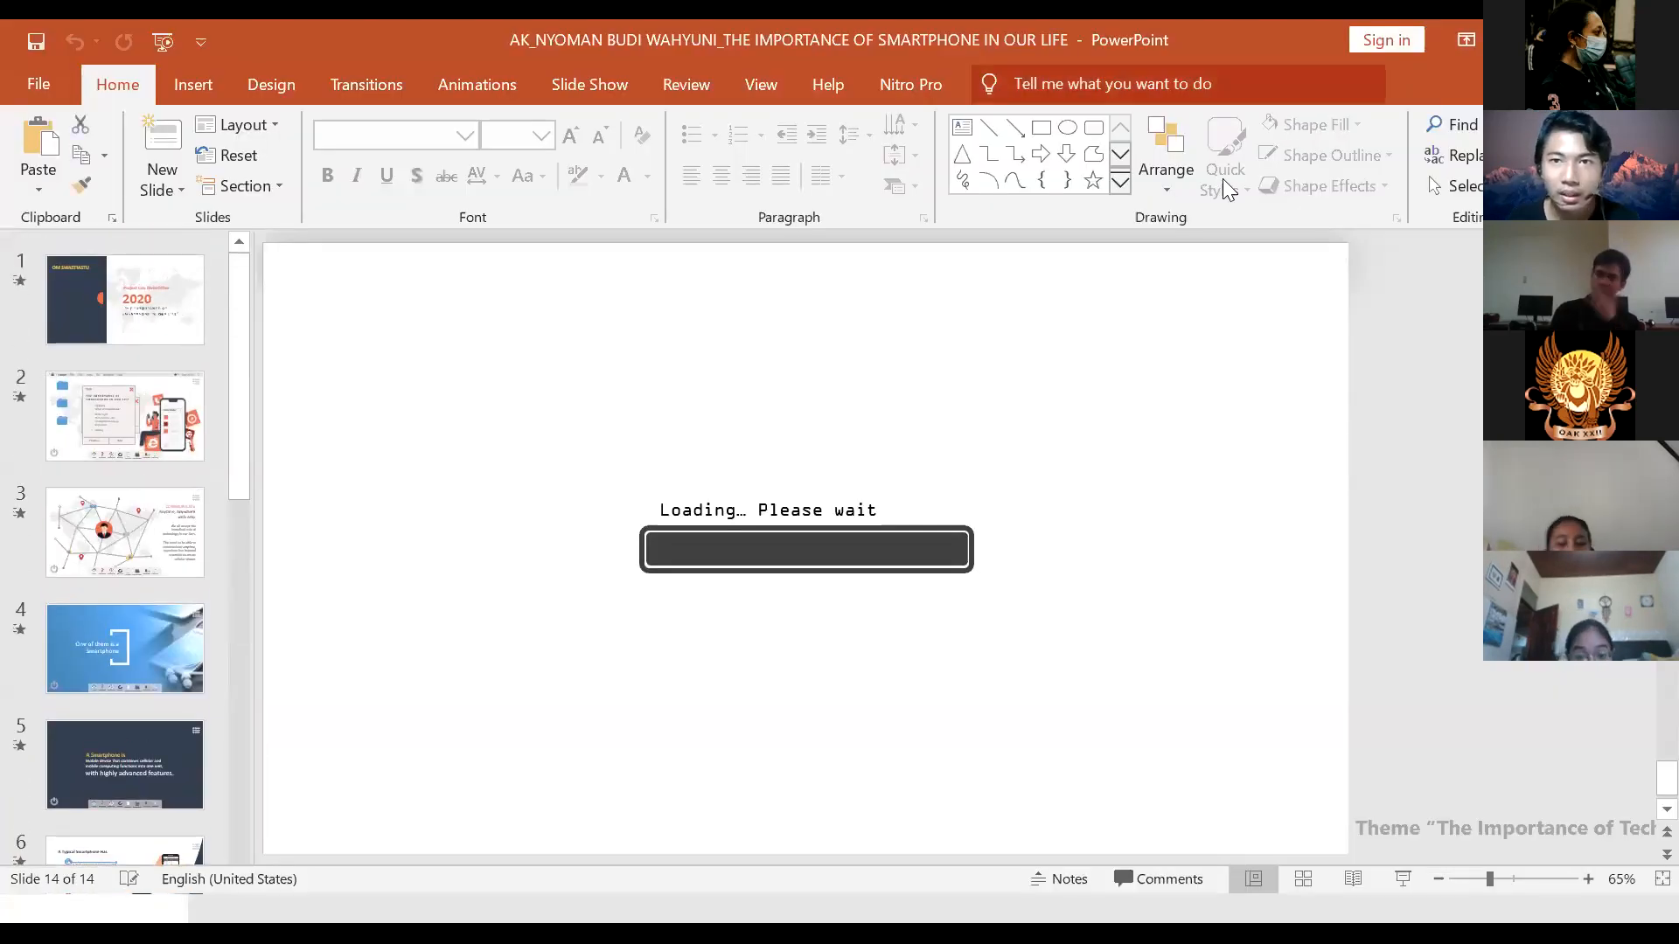
# Open slide 8 with its animation list displayed, and widen the Animation Pane so the entry names and timeline are readable
pyautogui.click(61, 443)
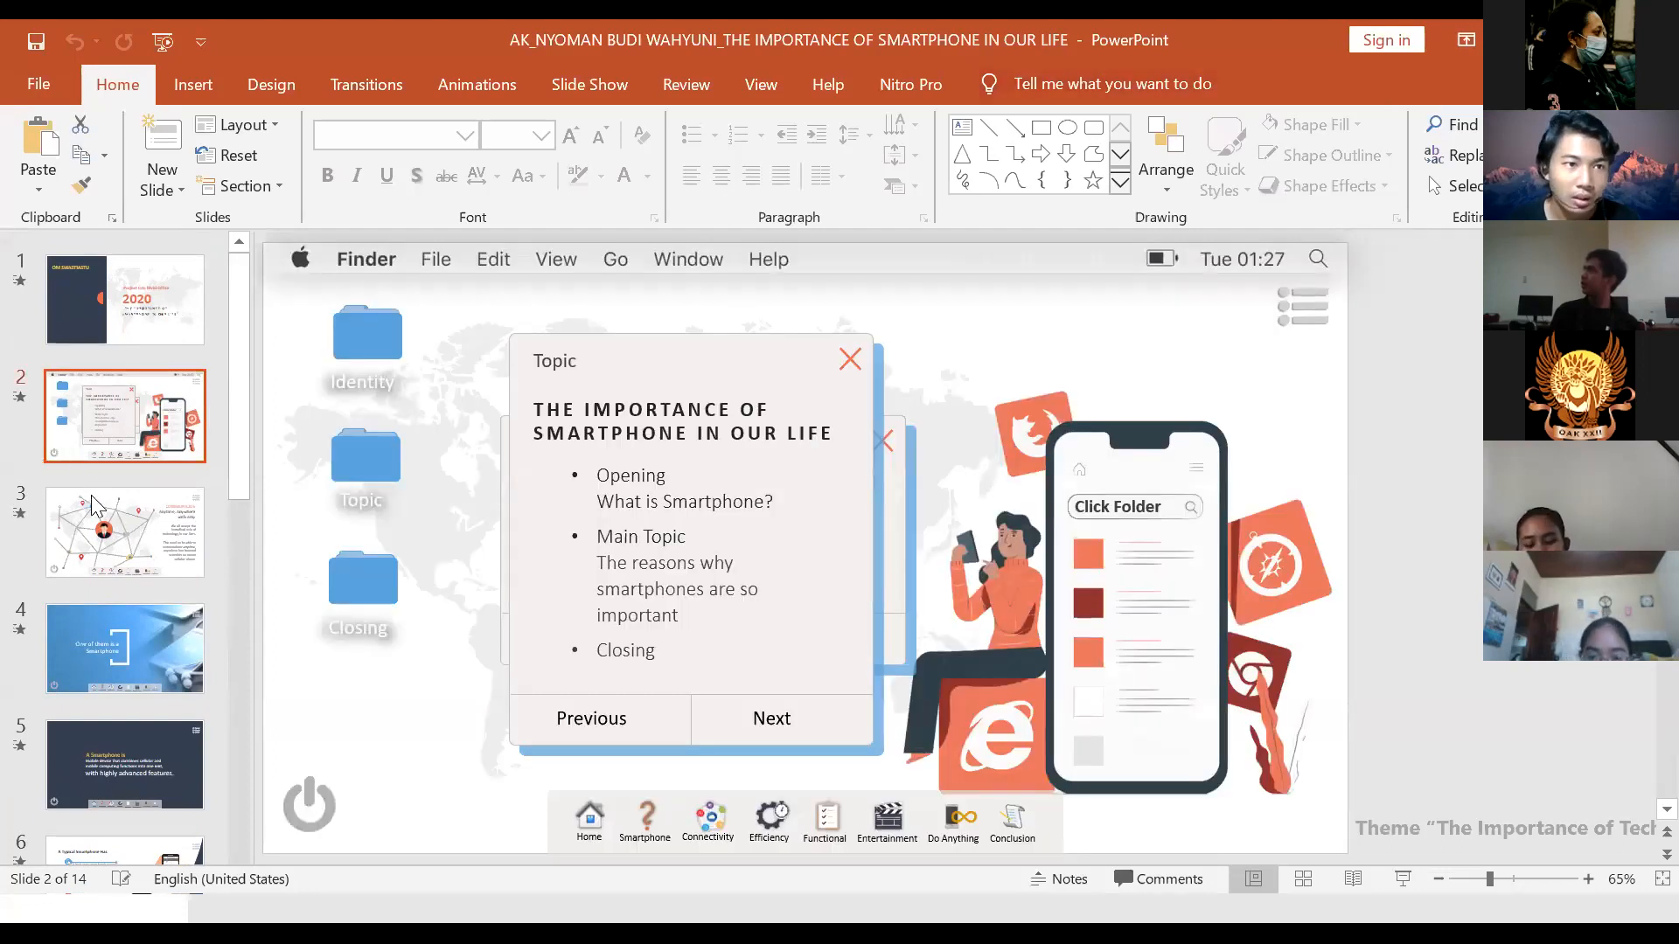
pyautogui.scroll(-6, 363, 500)
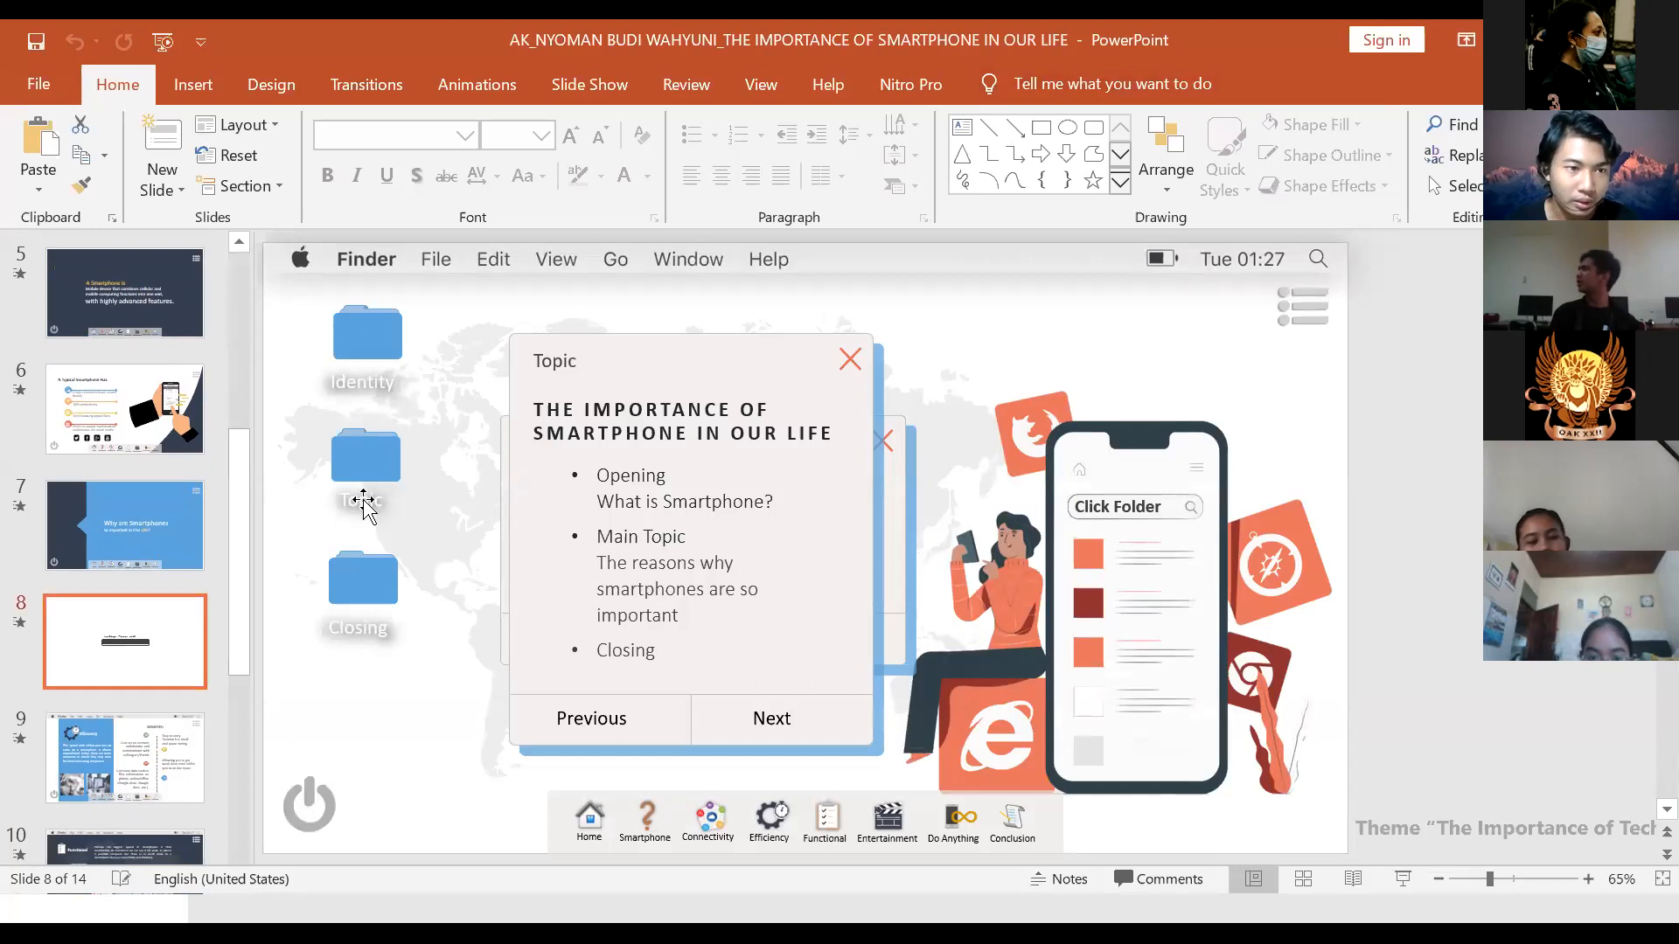
pyautogui.scroll(1, 363, 500)
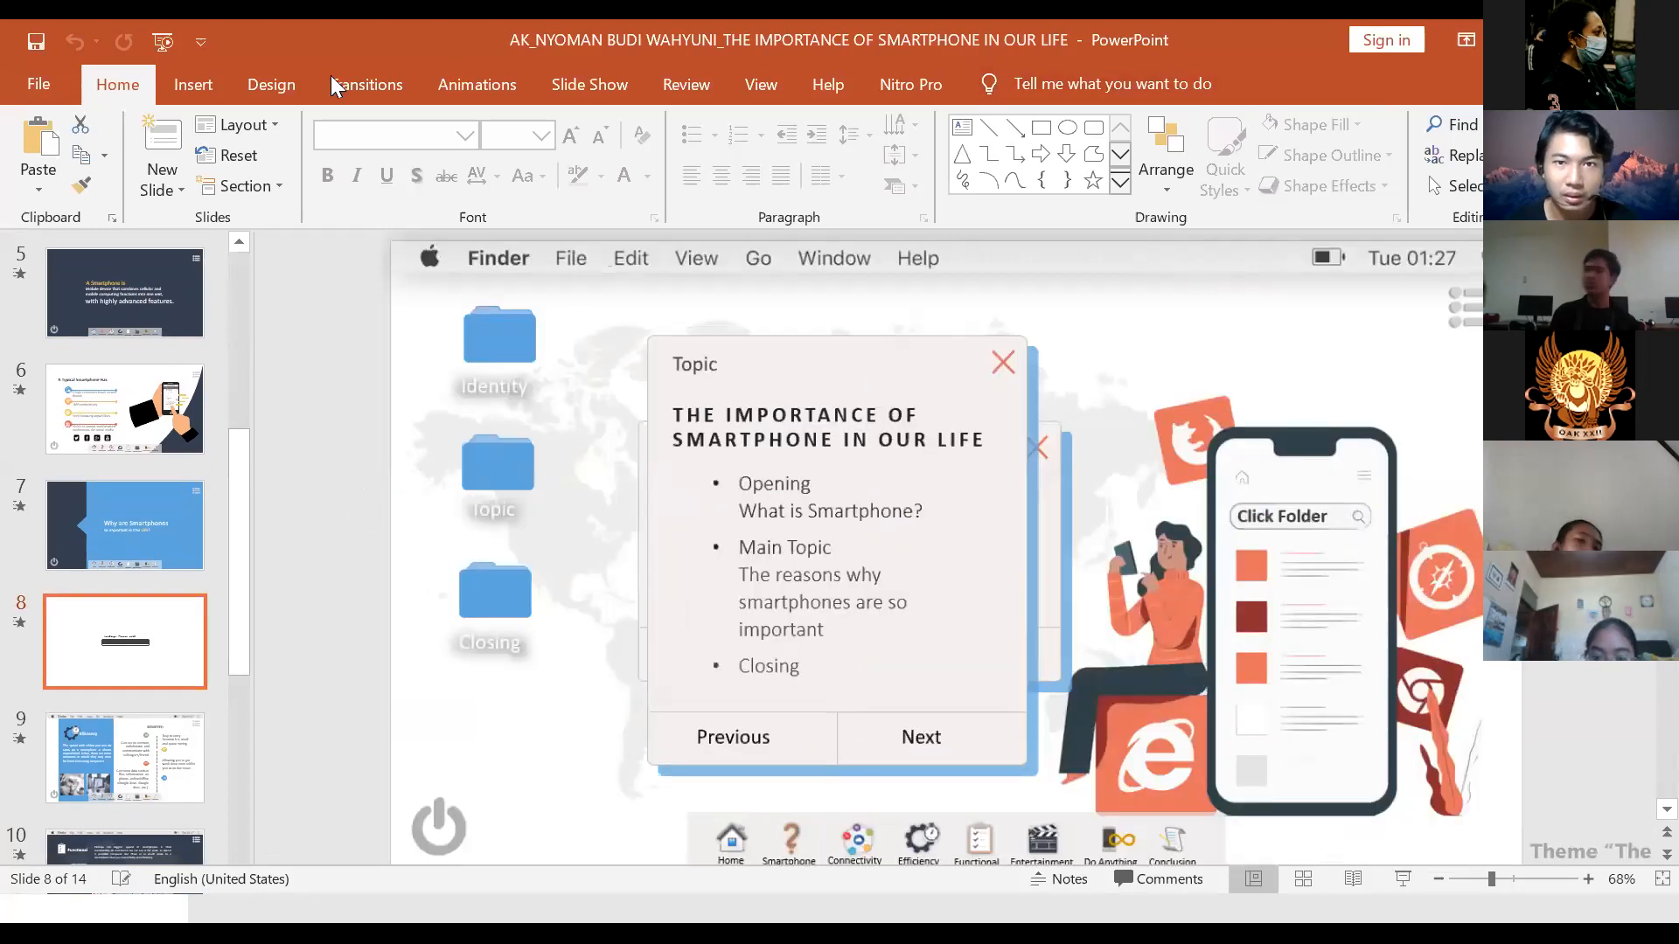
pyautogui.click(483, 77)
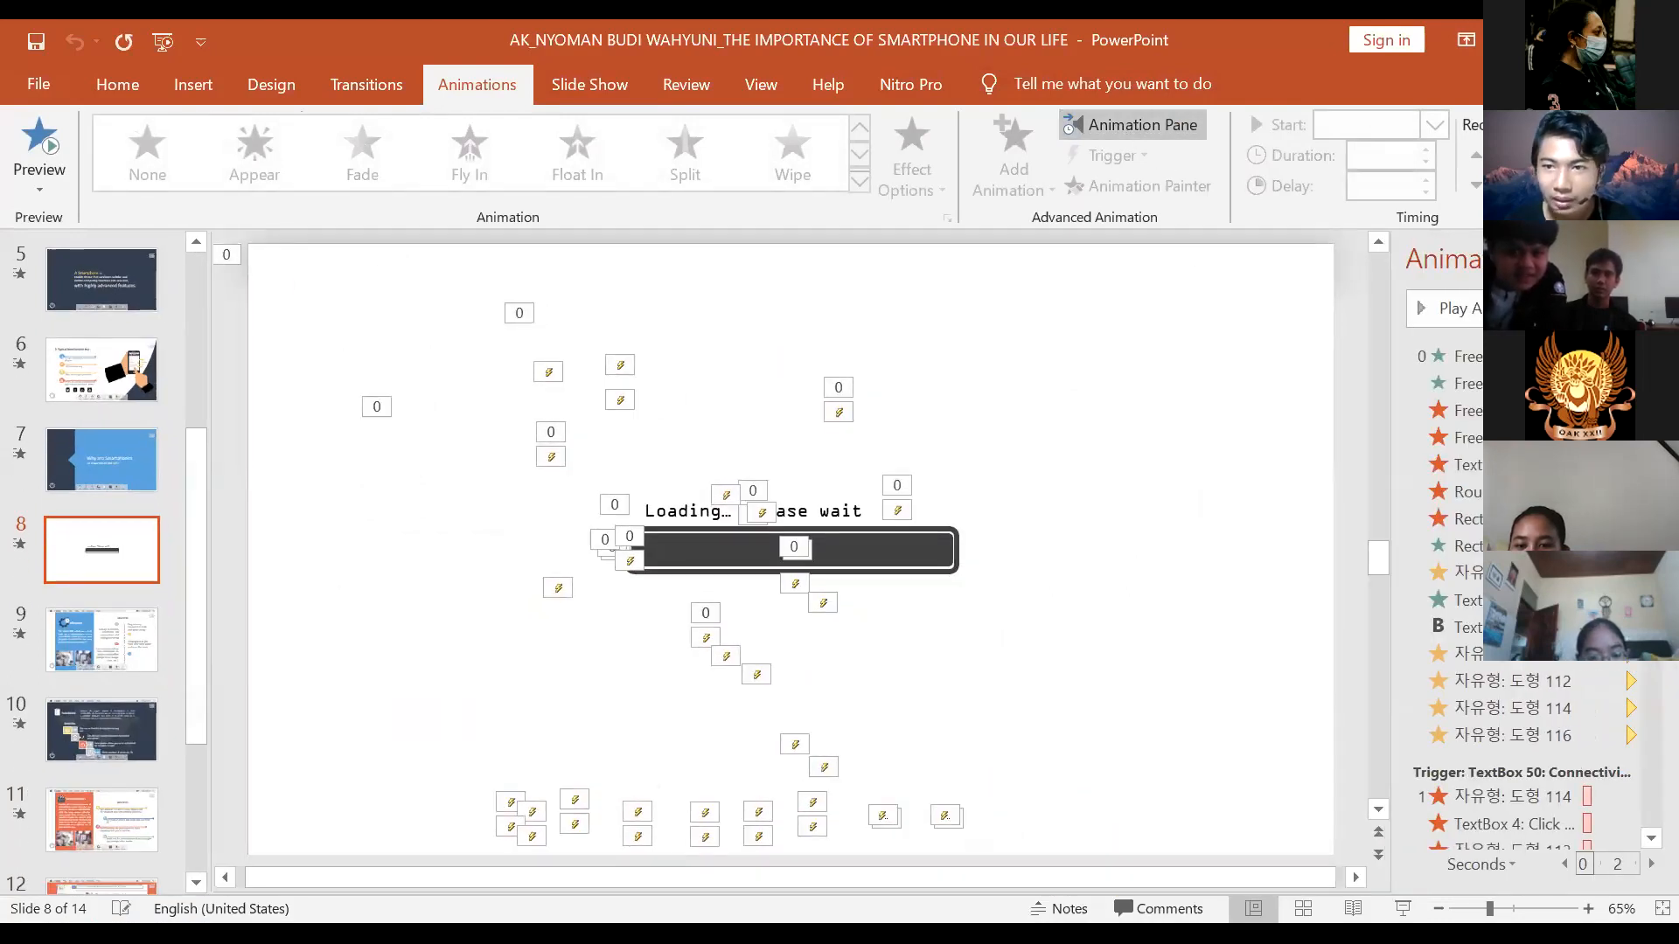
pyautogui.scroll(-10, 1539, 457)
pyautogui.scroll(10, 1531, 525)
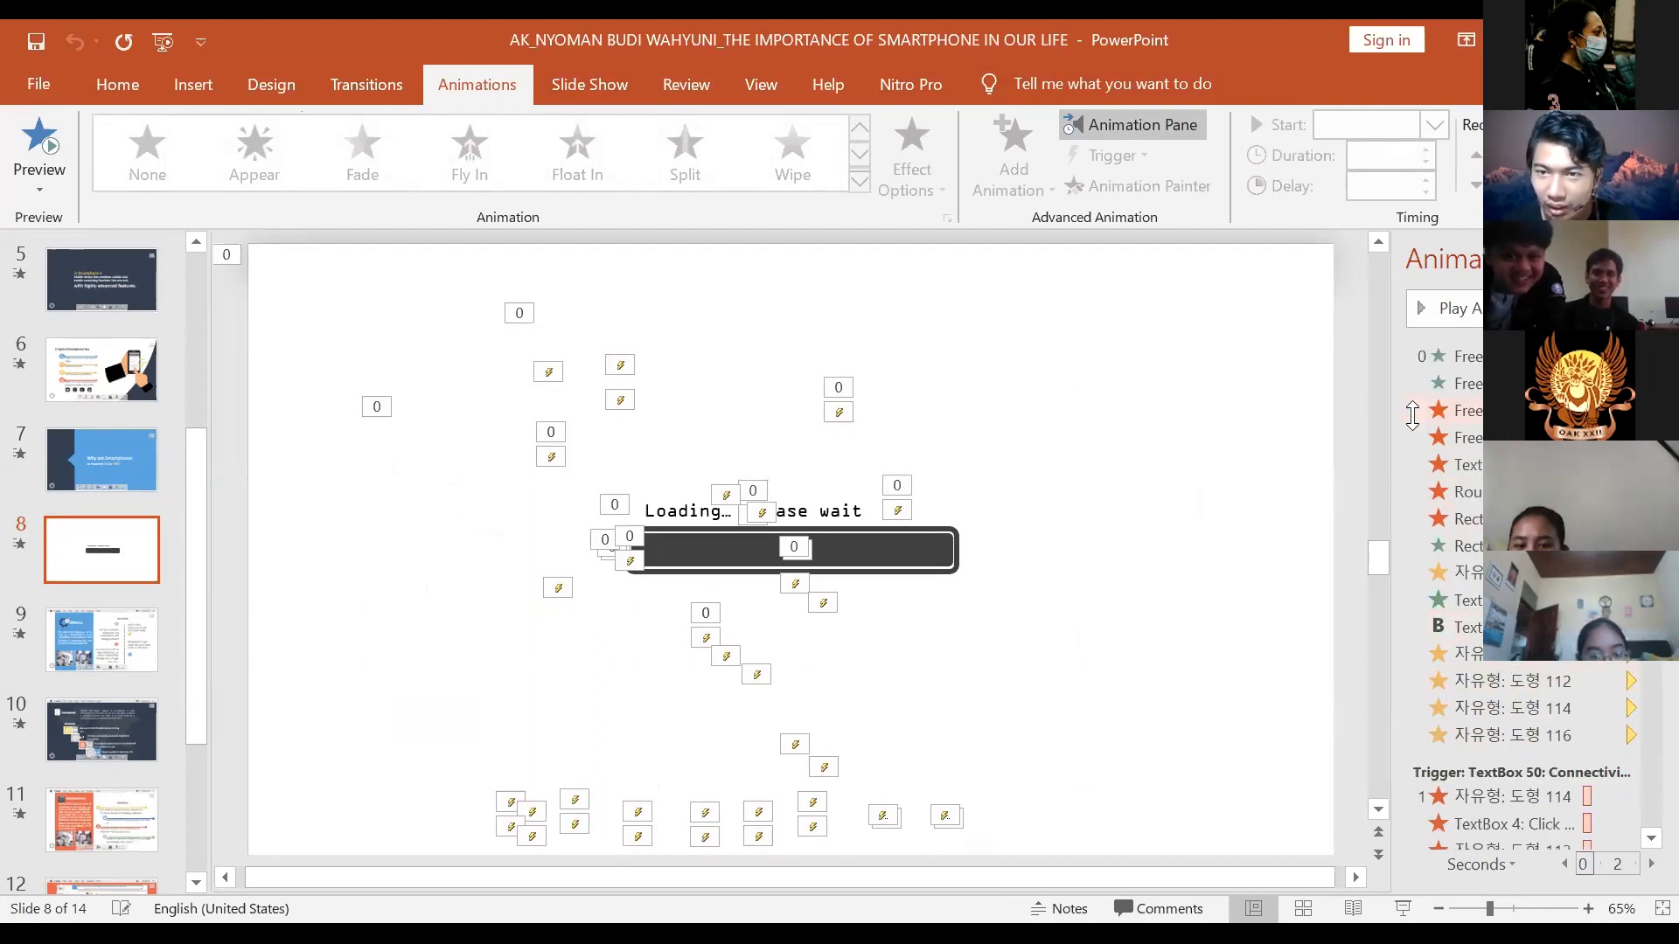
pyautogui.moveTo(1347, 419); pyautogui.dragTo(1156, 419)
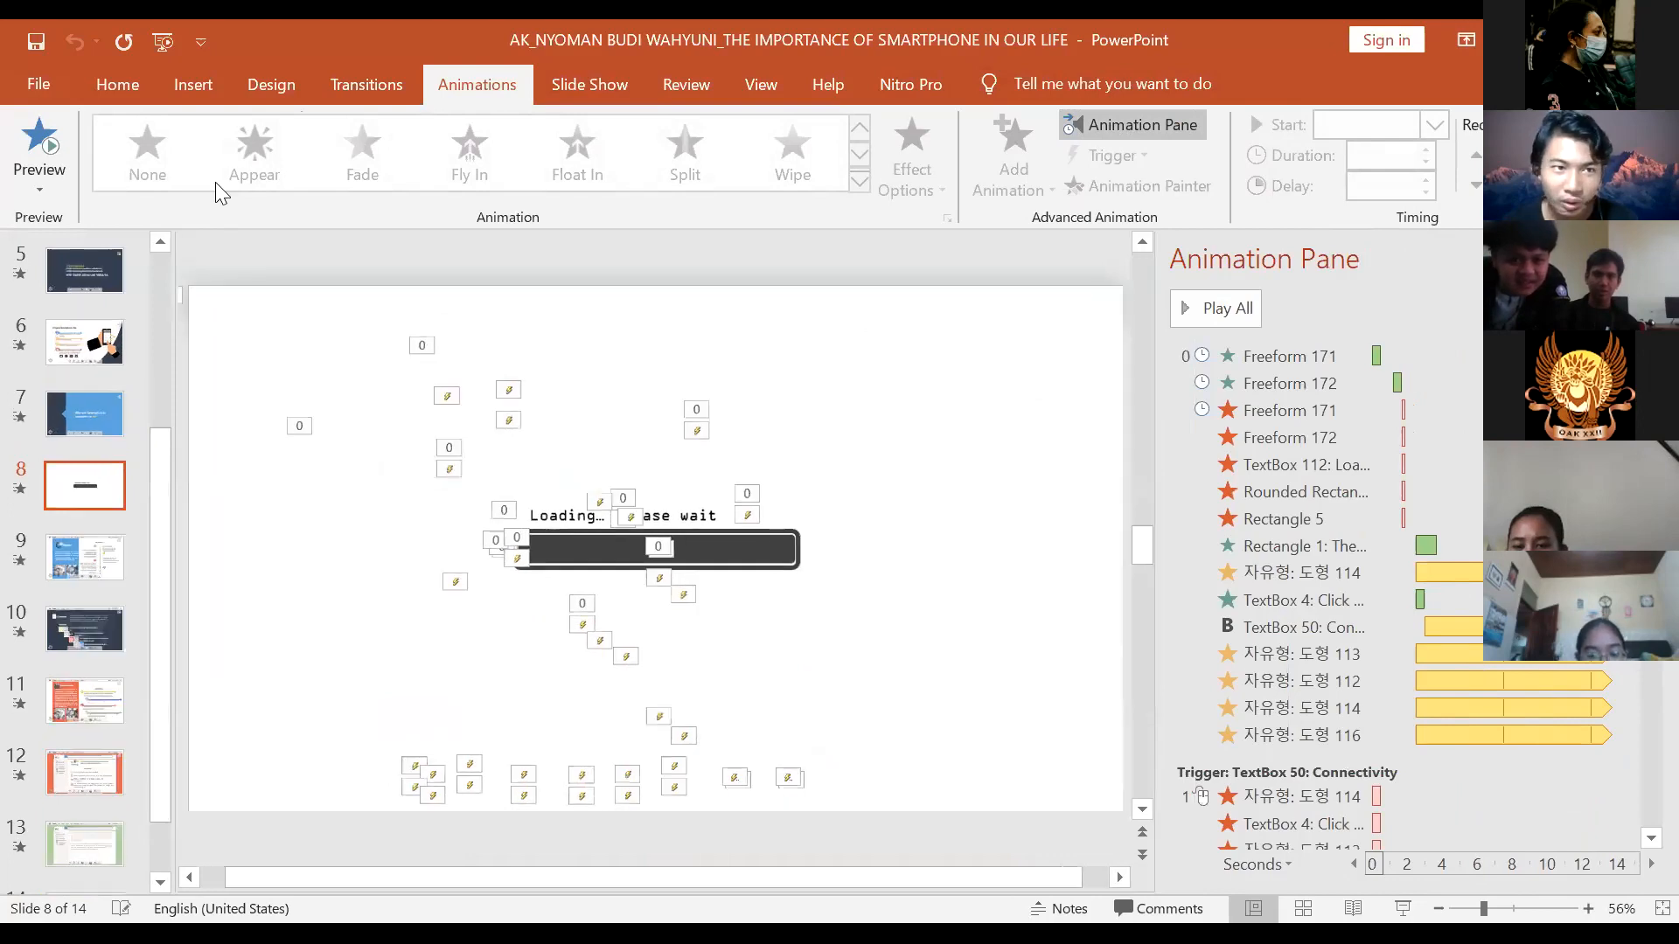
# Inspect the settings of several animation entries on slide 8, including TextBox 4, TextBox 50 and the Freeform 171 exit effect
pyautogui.scroll(-6, 1416, 623)
pyautogui.scroll(6, 1415, 623)
pyautogui.click(1342, 573)
pyautogui.click(1336, 601)
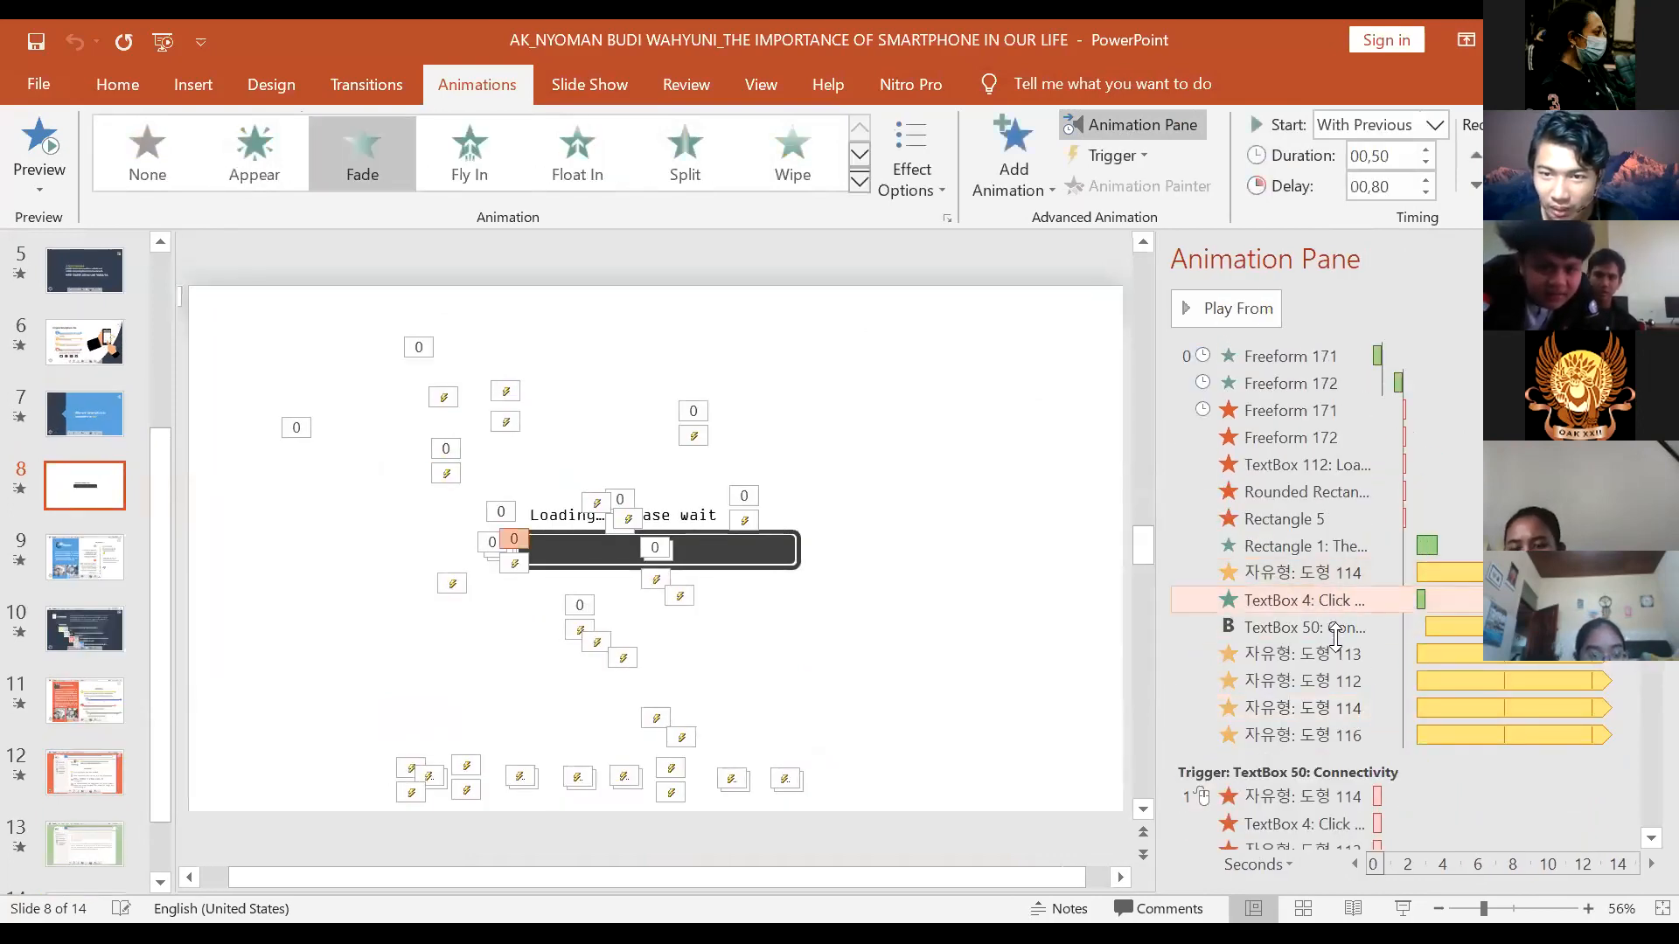
pyautogui.click(1336, 628)
pyautogui.click(1303, 464)
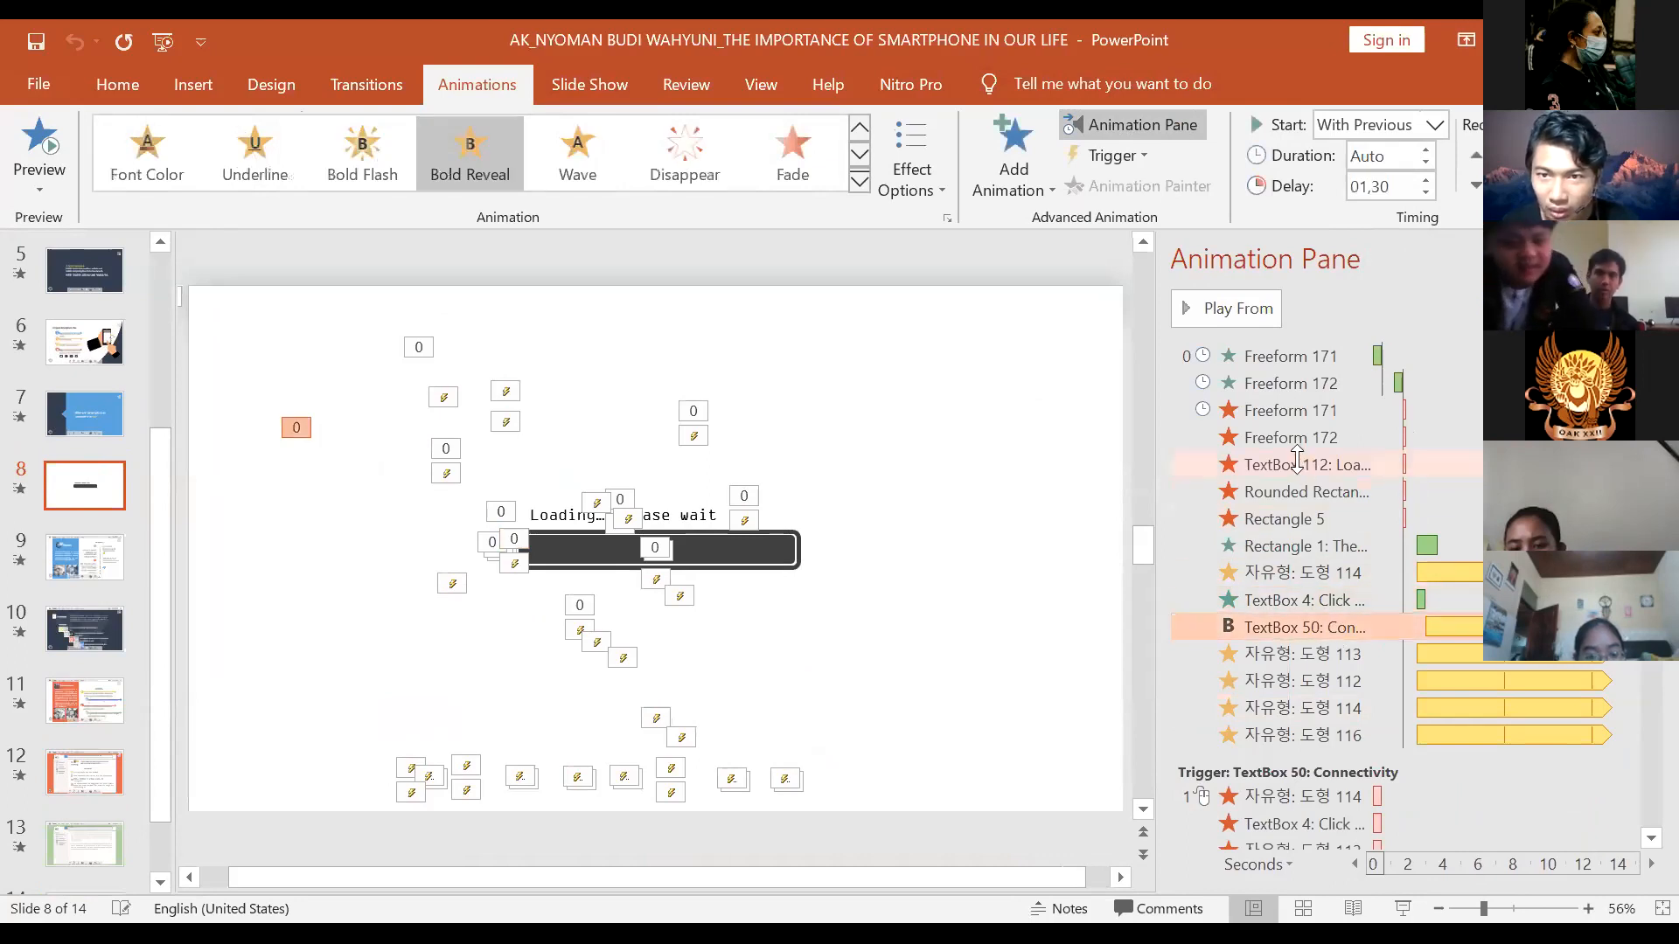
pyautogui.click(1196, 404)
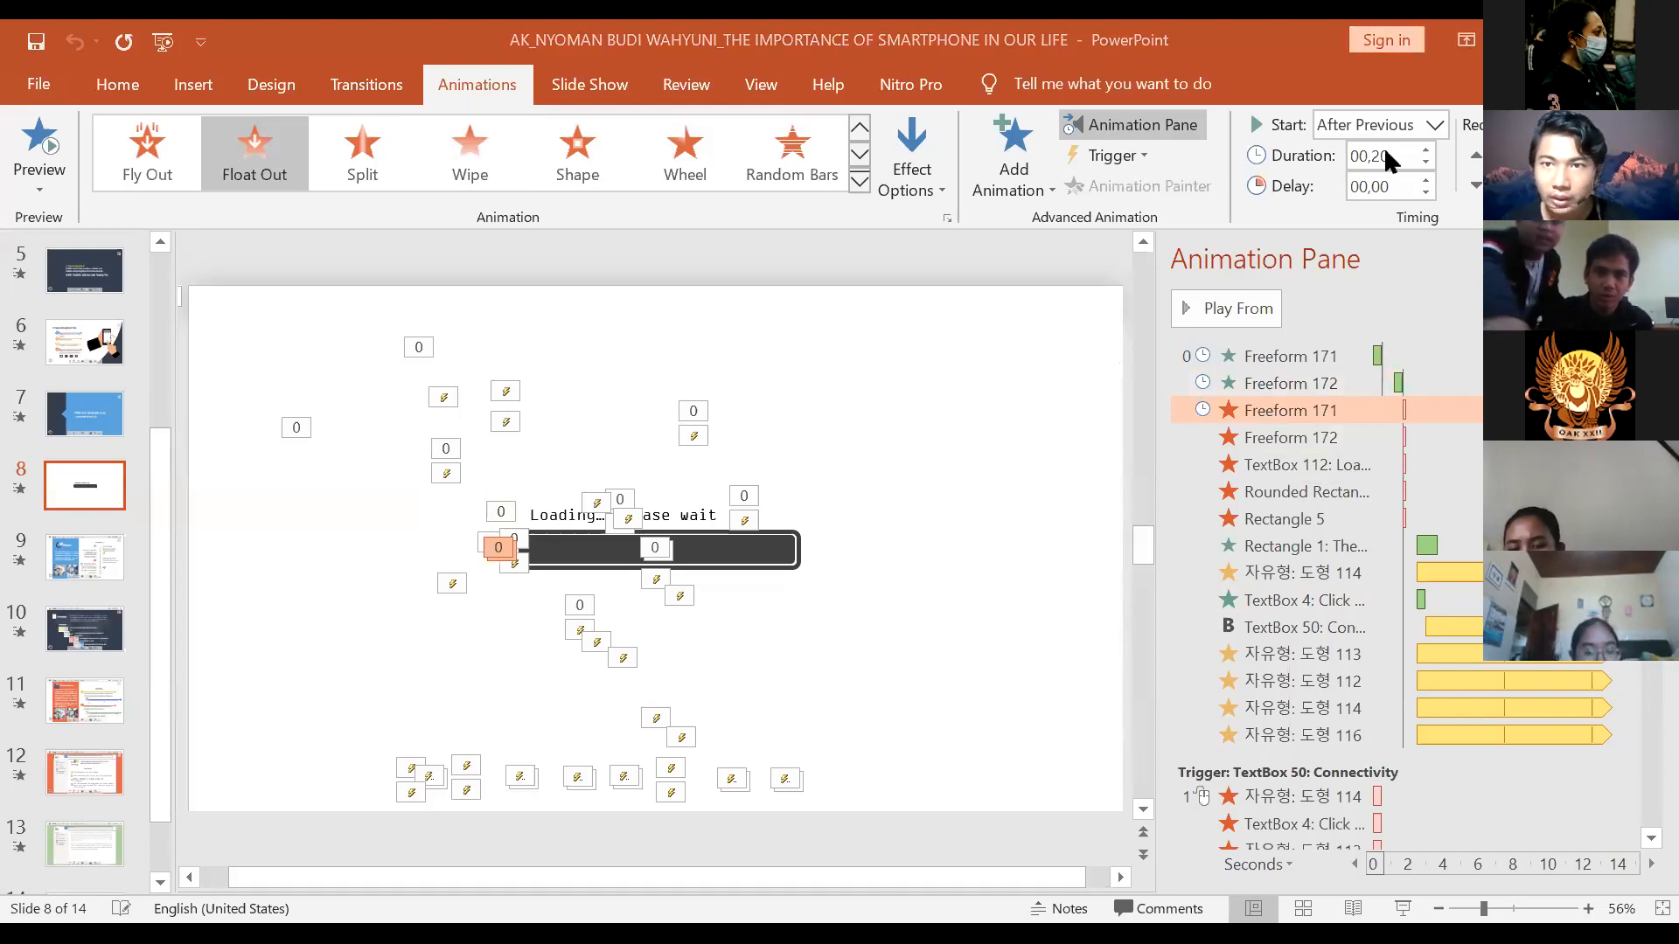
# Examine the On Click Of trigger choices and the duration setting for the Freeform 171 exit animation
pyautogui.click(1150, 156)
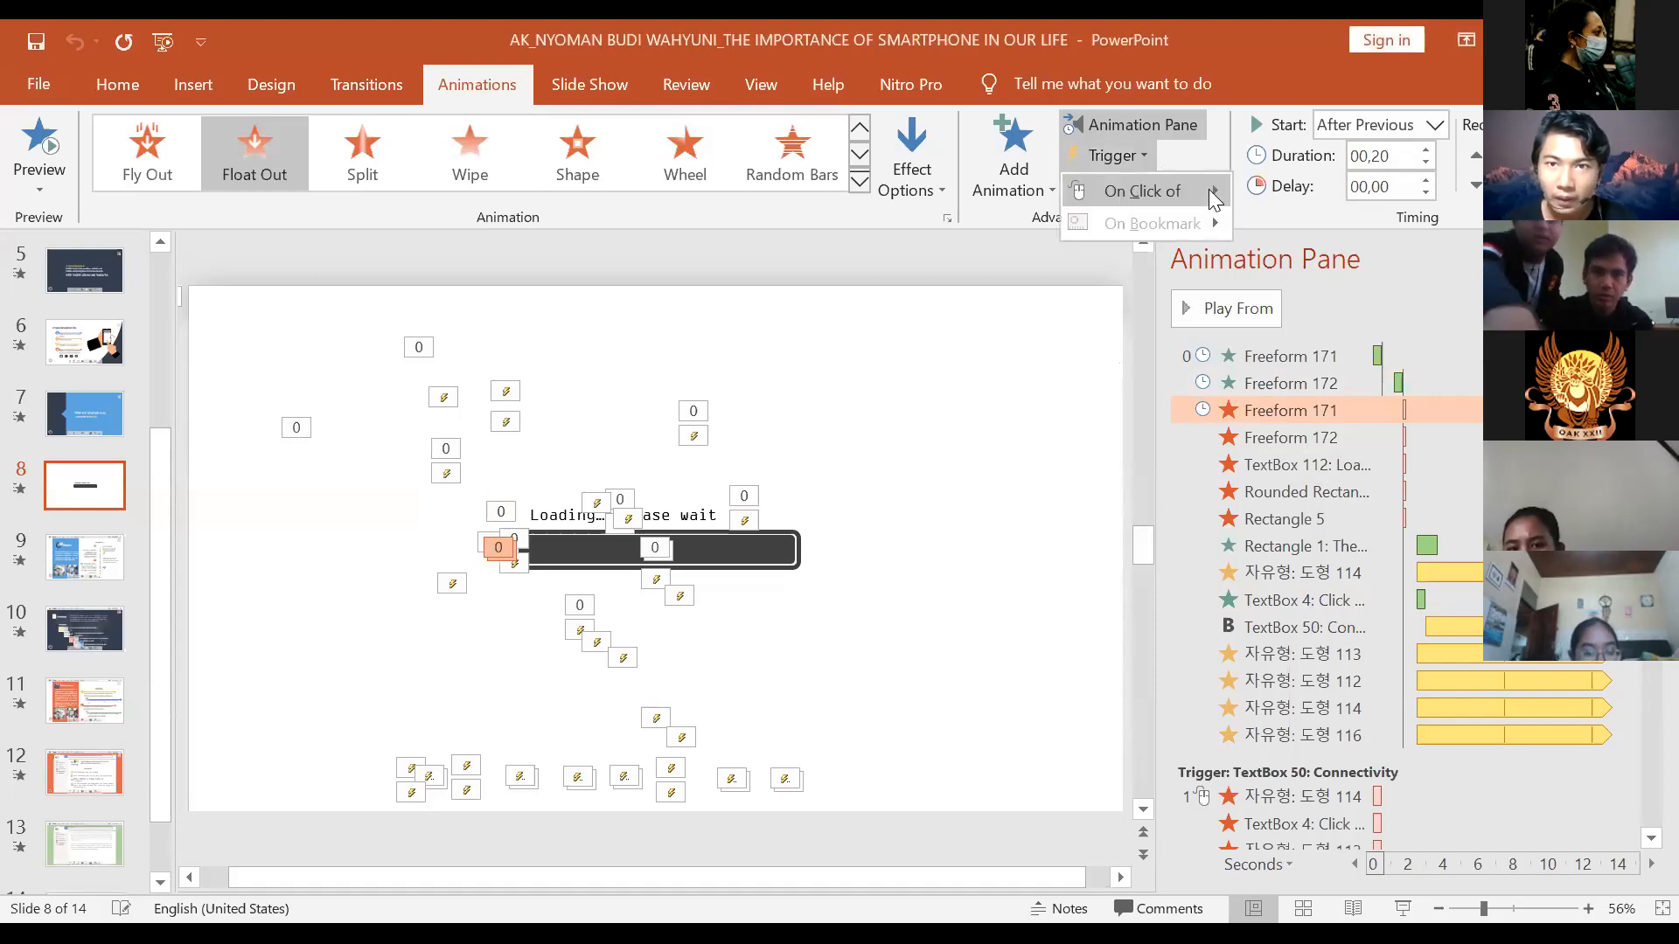
pyautogui.moveTo(1214, 200)
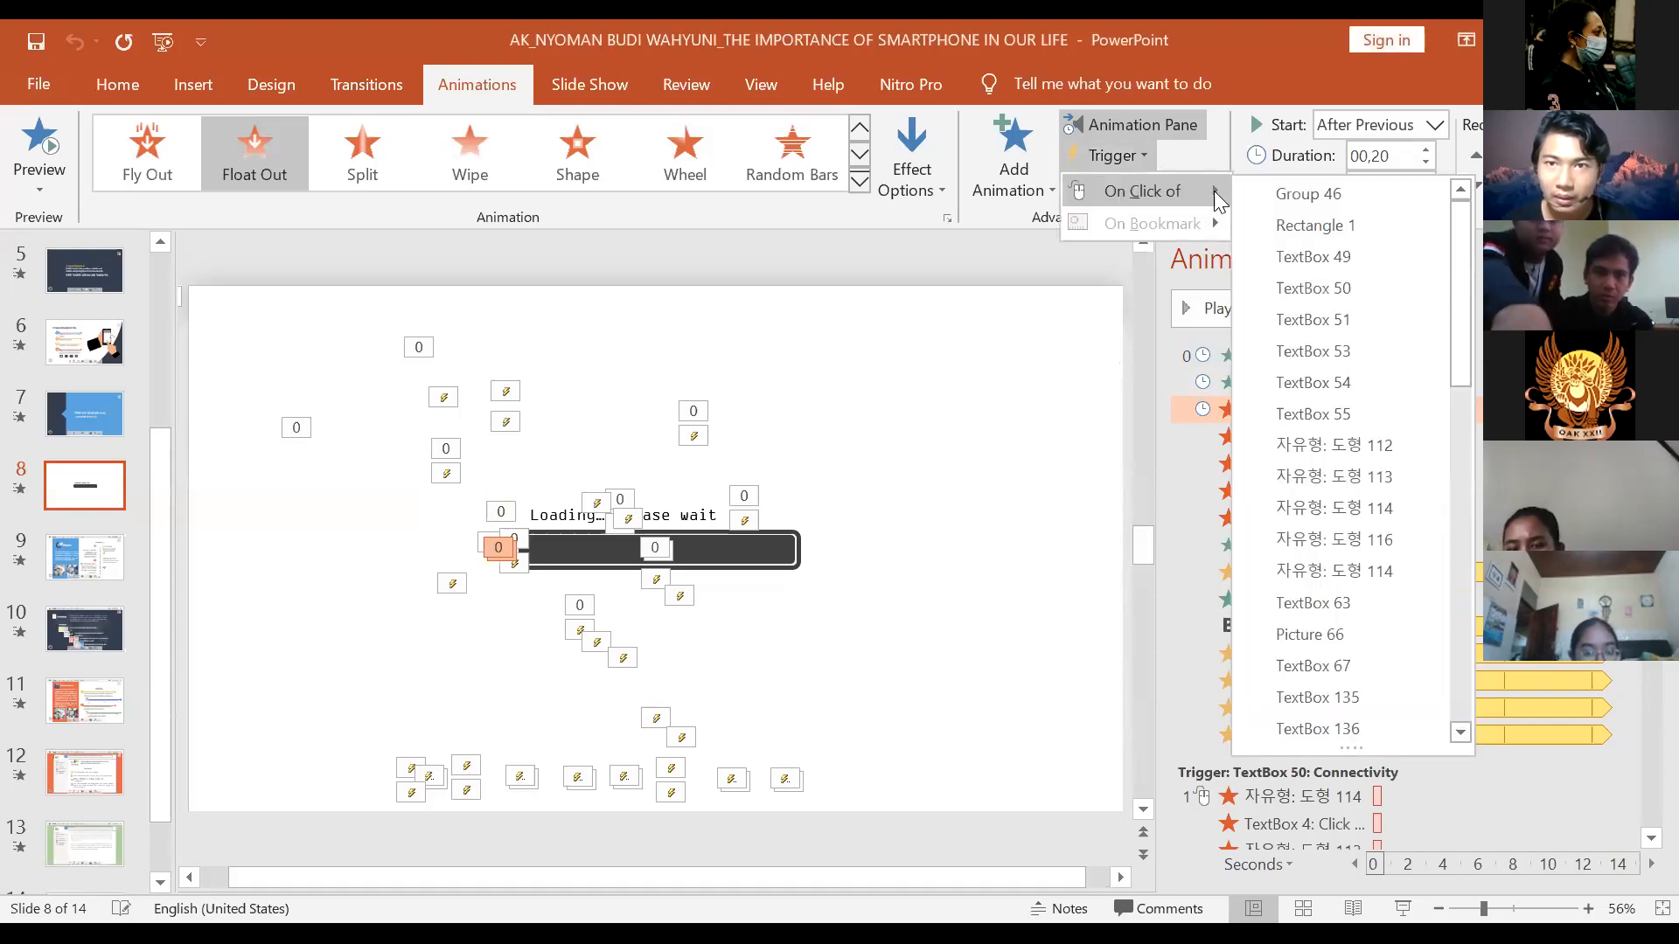
pyautogui.click(978, 390)
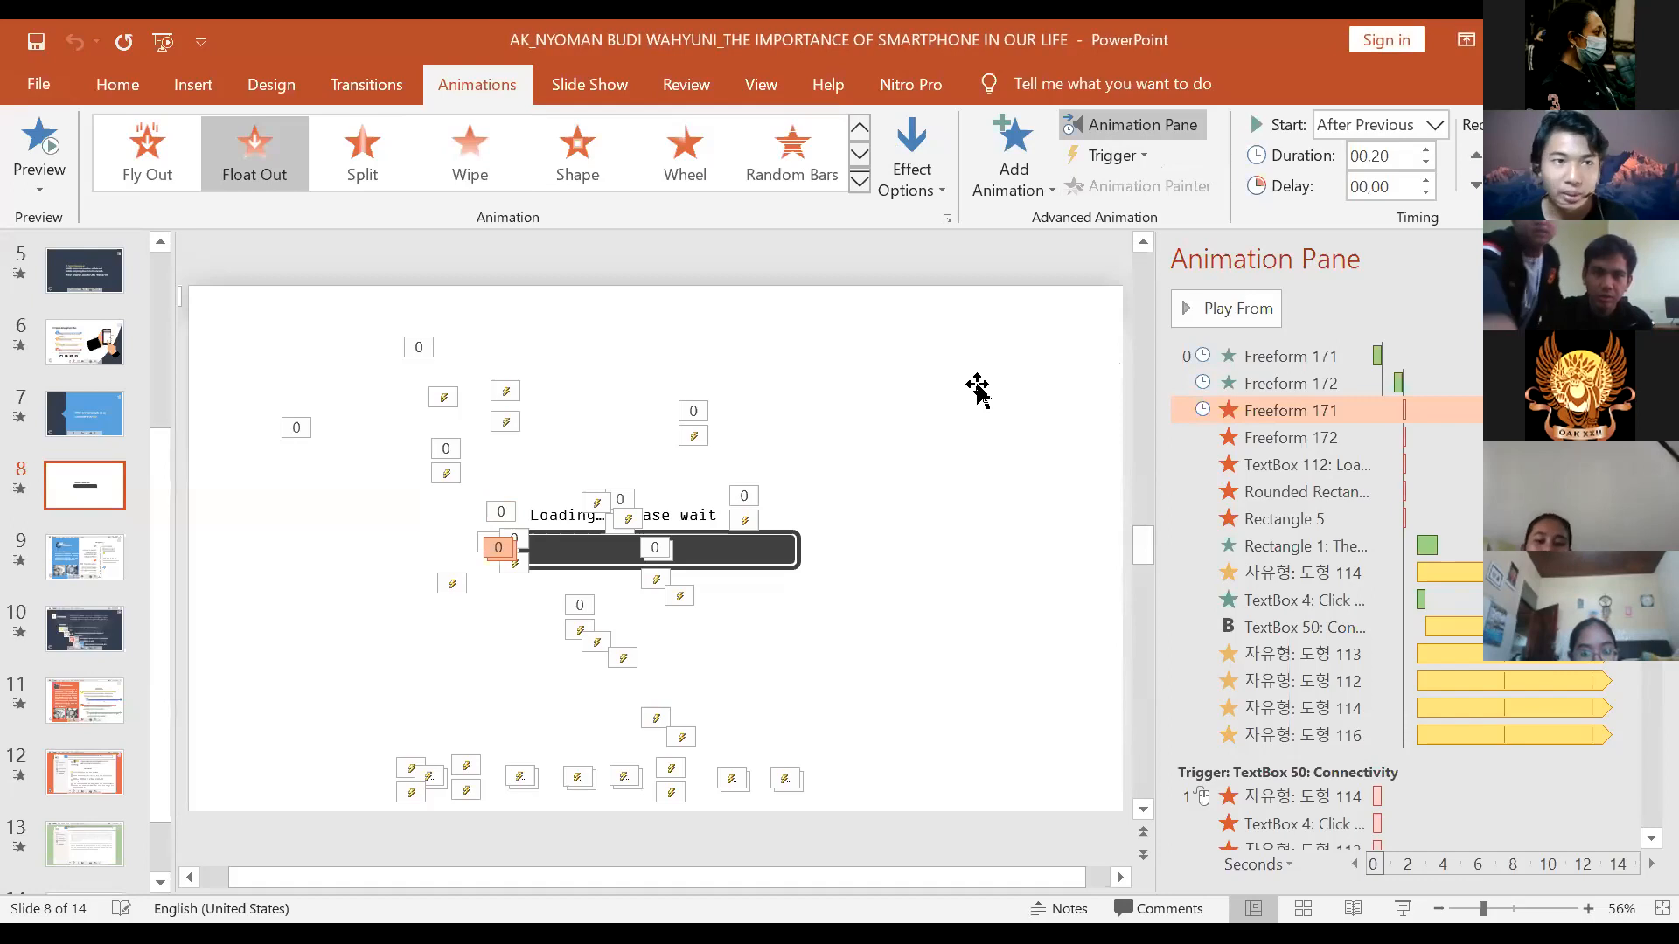
pyautogui.click(1116, 156)
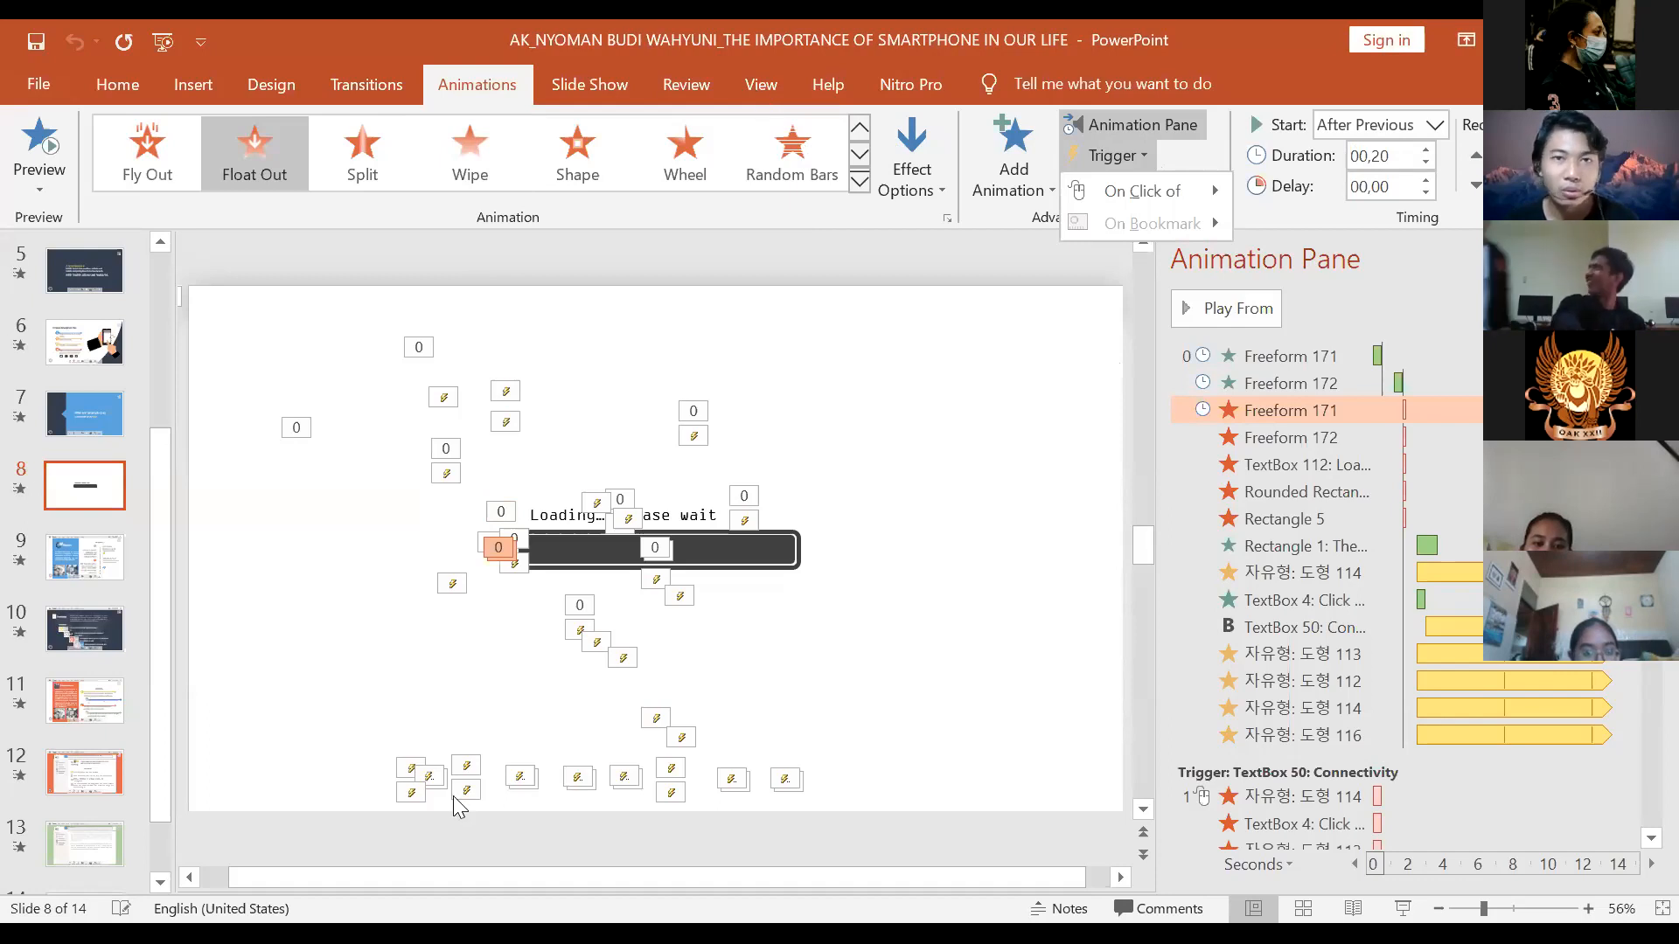
pyautogui.click(1406, 150)
pyautogui.click(1406, 151)
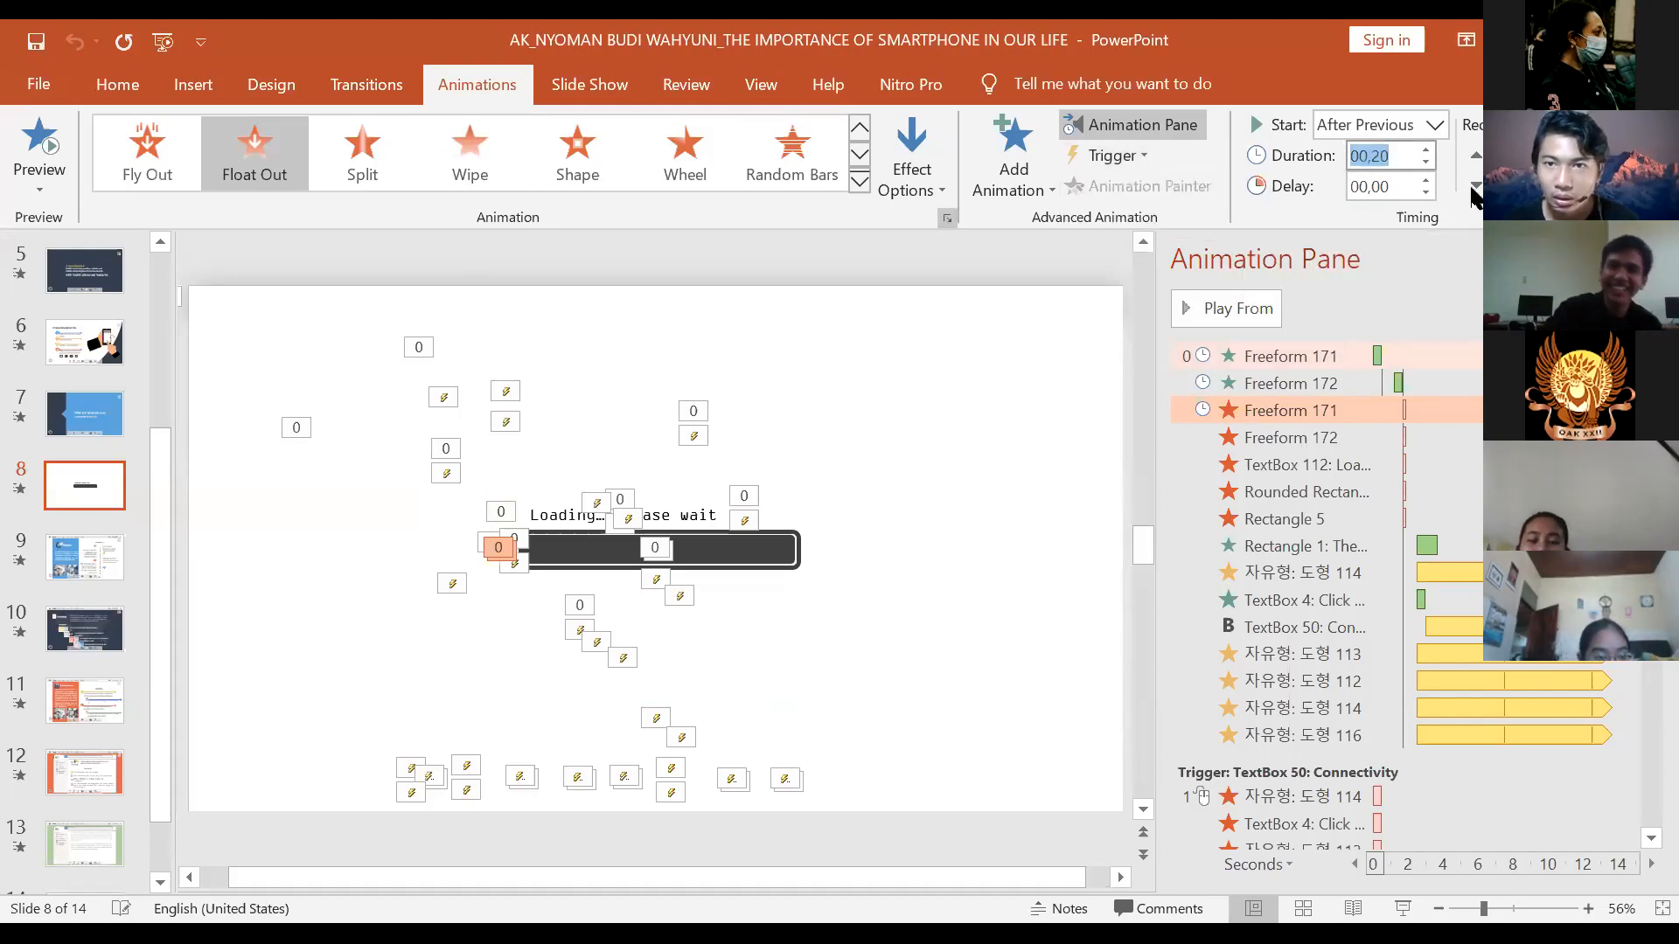
# Examine the Float Down effect's sound, timing and text animation settings, including the group text choices
pyautogui.click(946, 219)
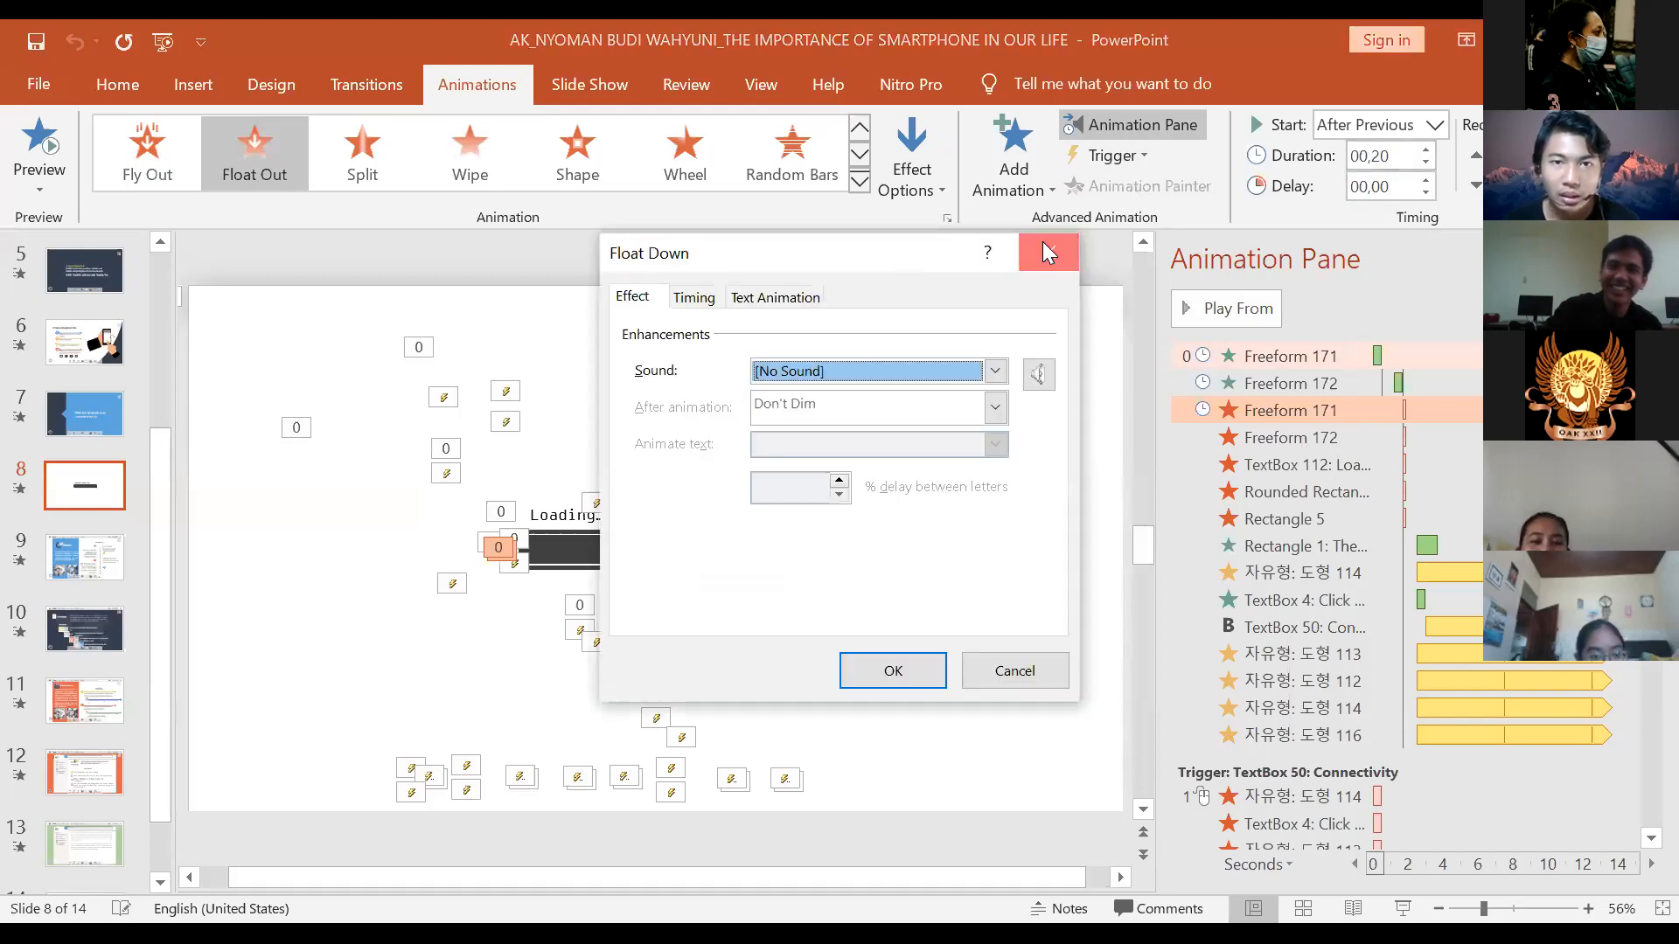
pyautogui.press('Escape')
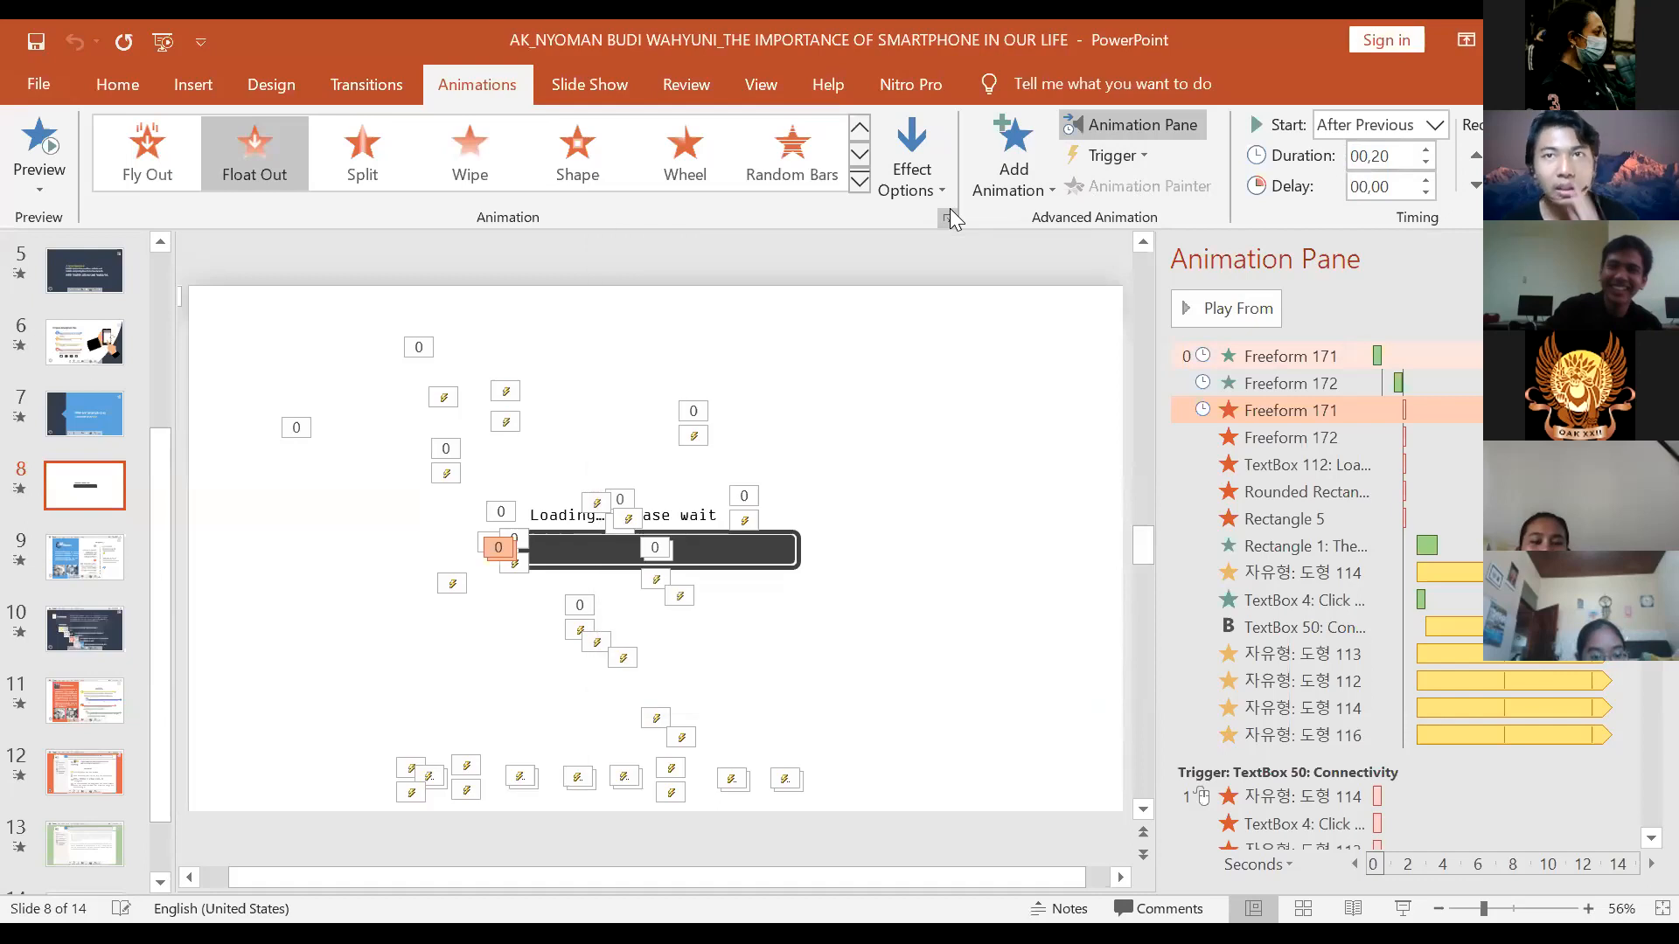
pyautogui.click(950, 214)
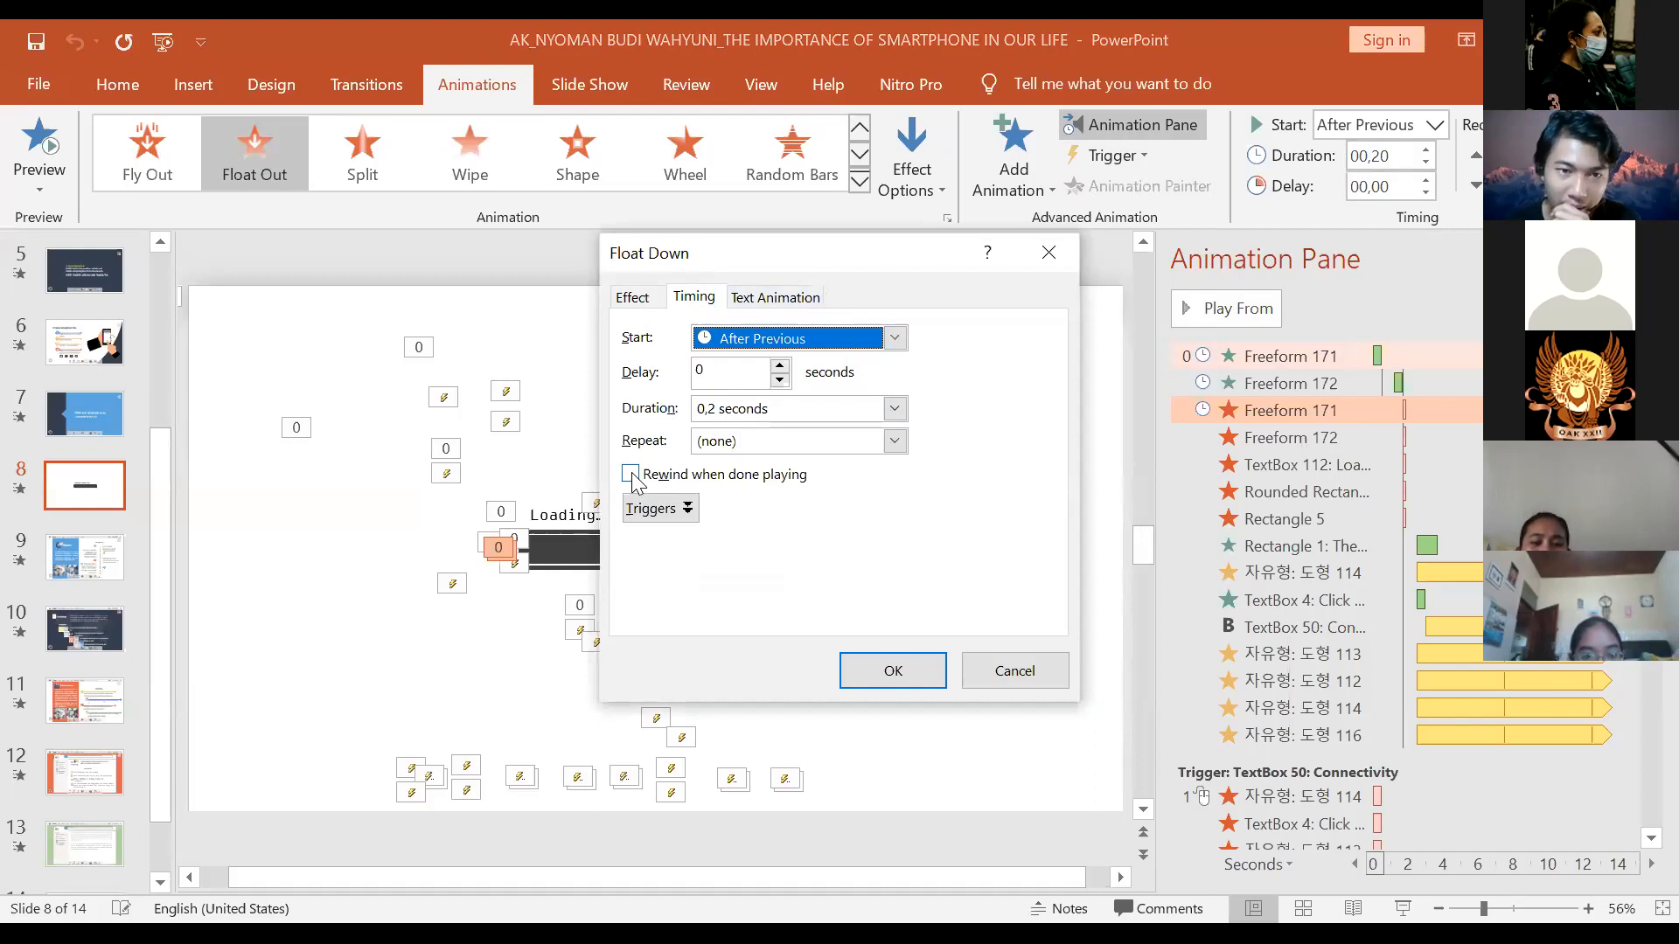
pyautogui.click(631, 297)
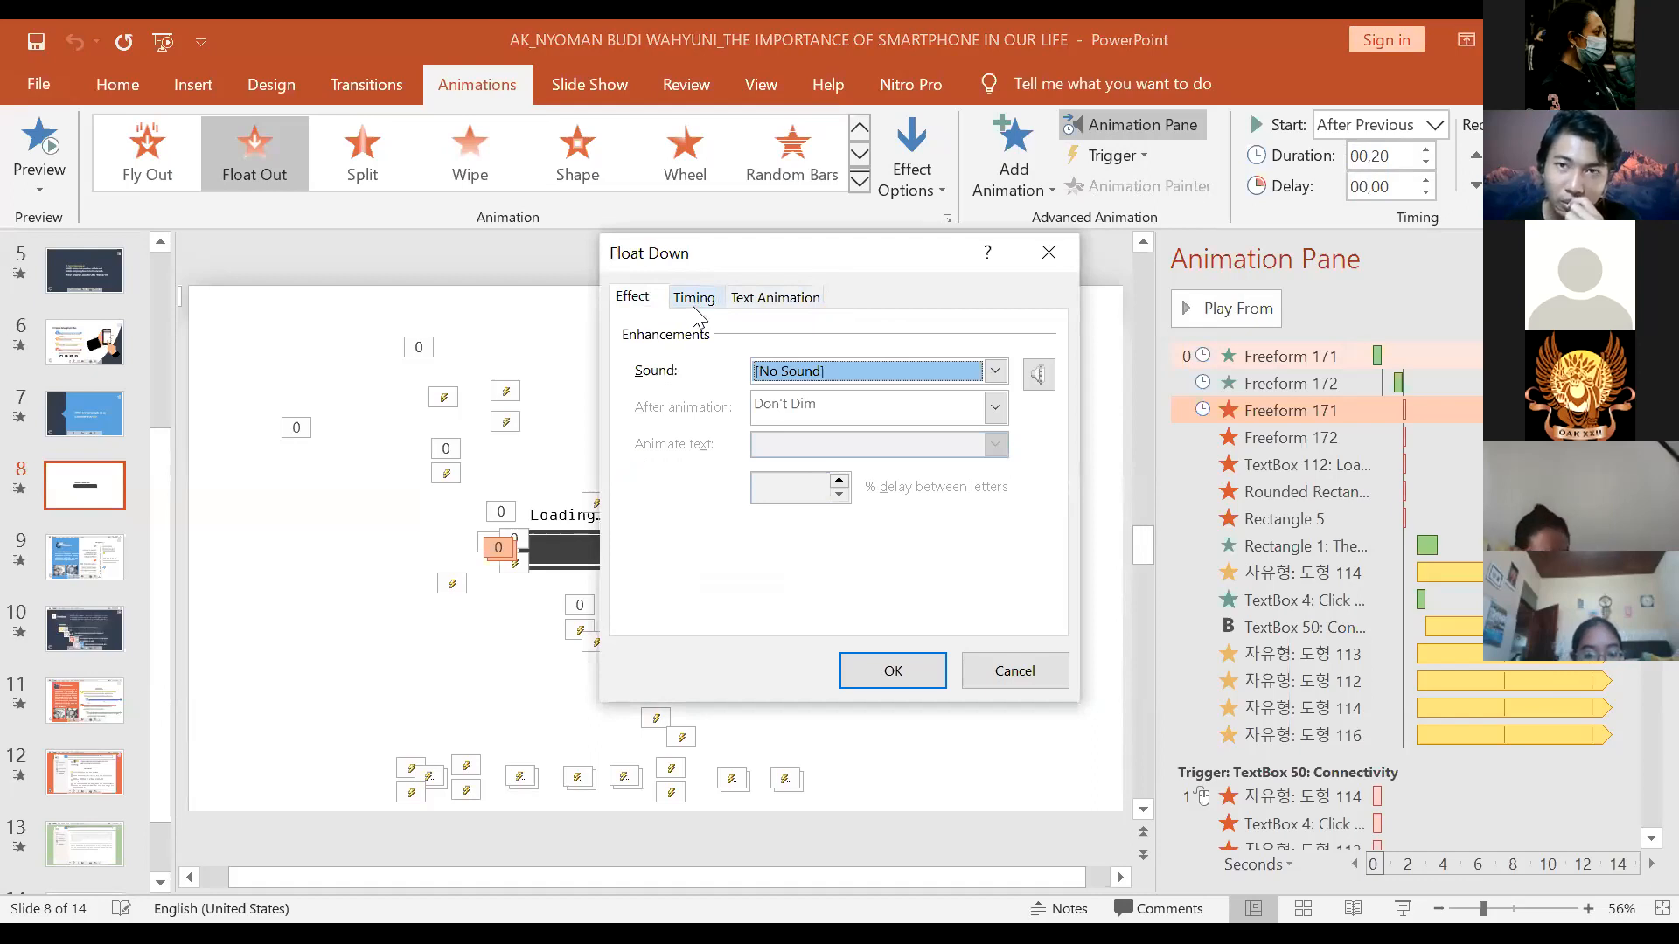
pyautogui.click(695, 302)
pyautogui.click(775, 298)
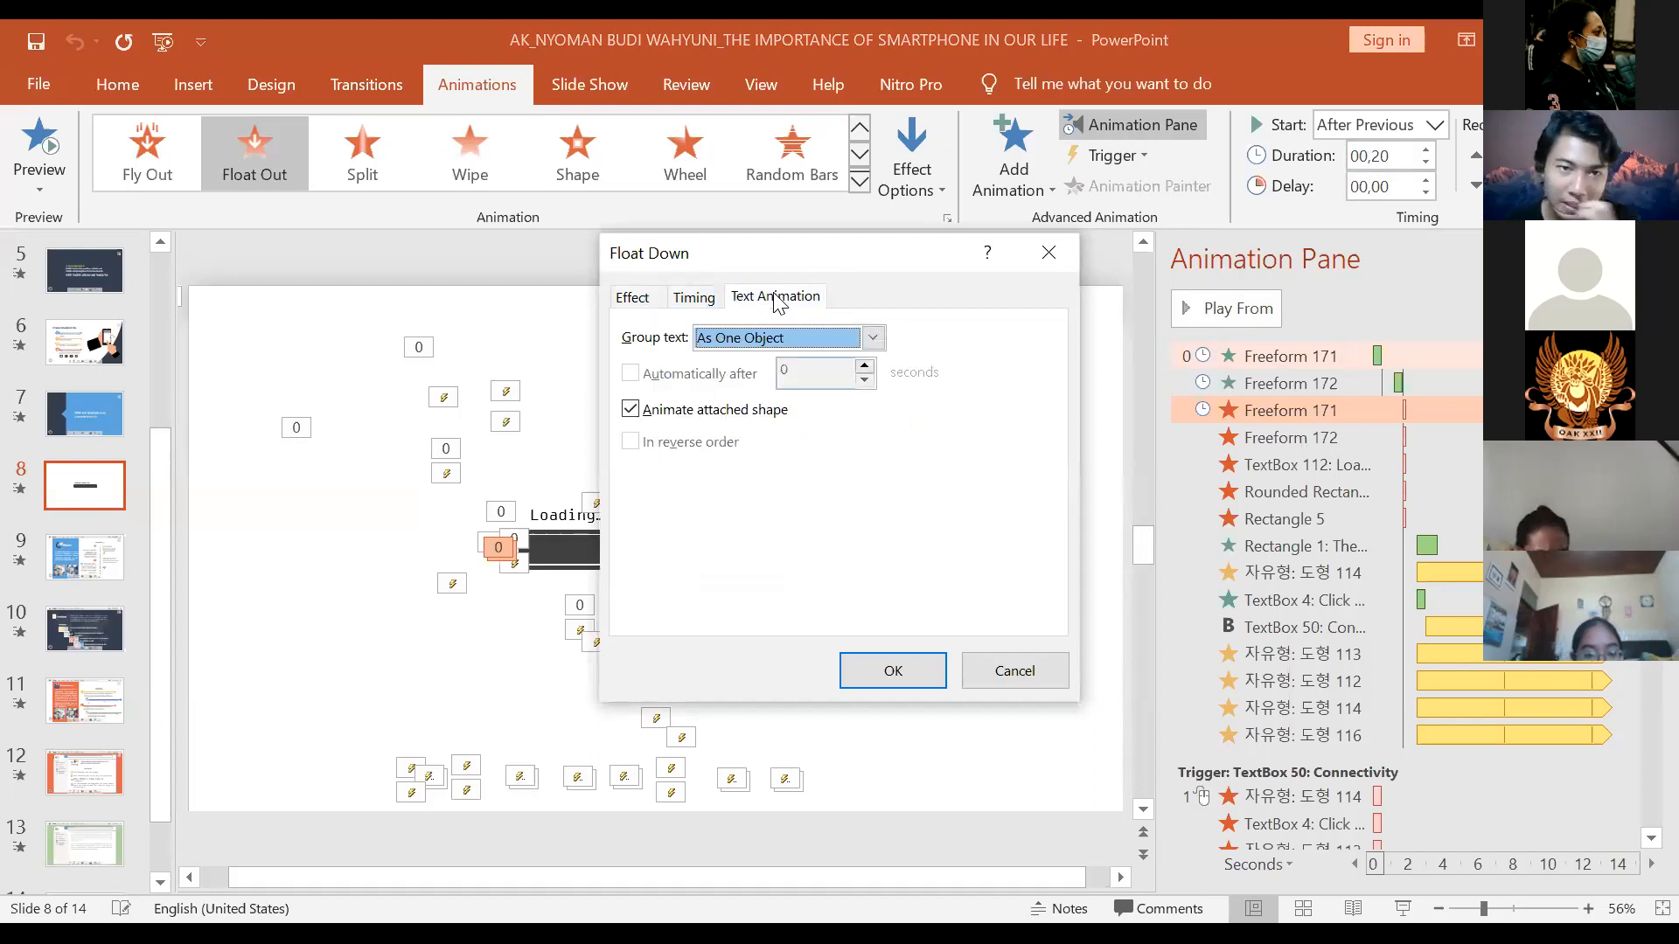
pyautogui.click(872, 337)
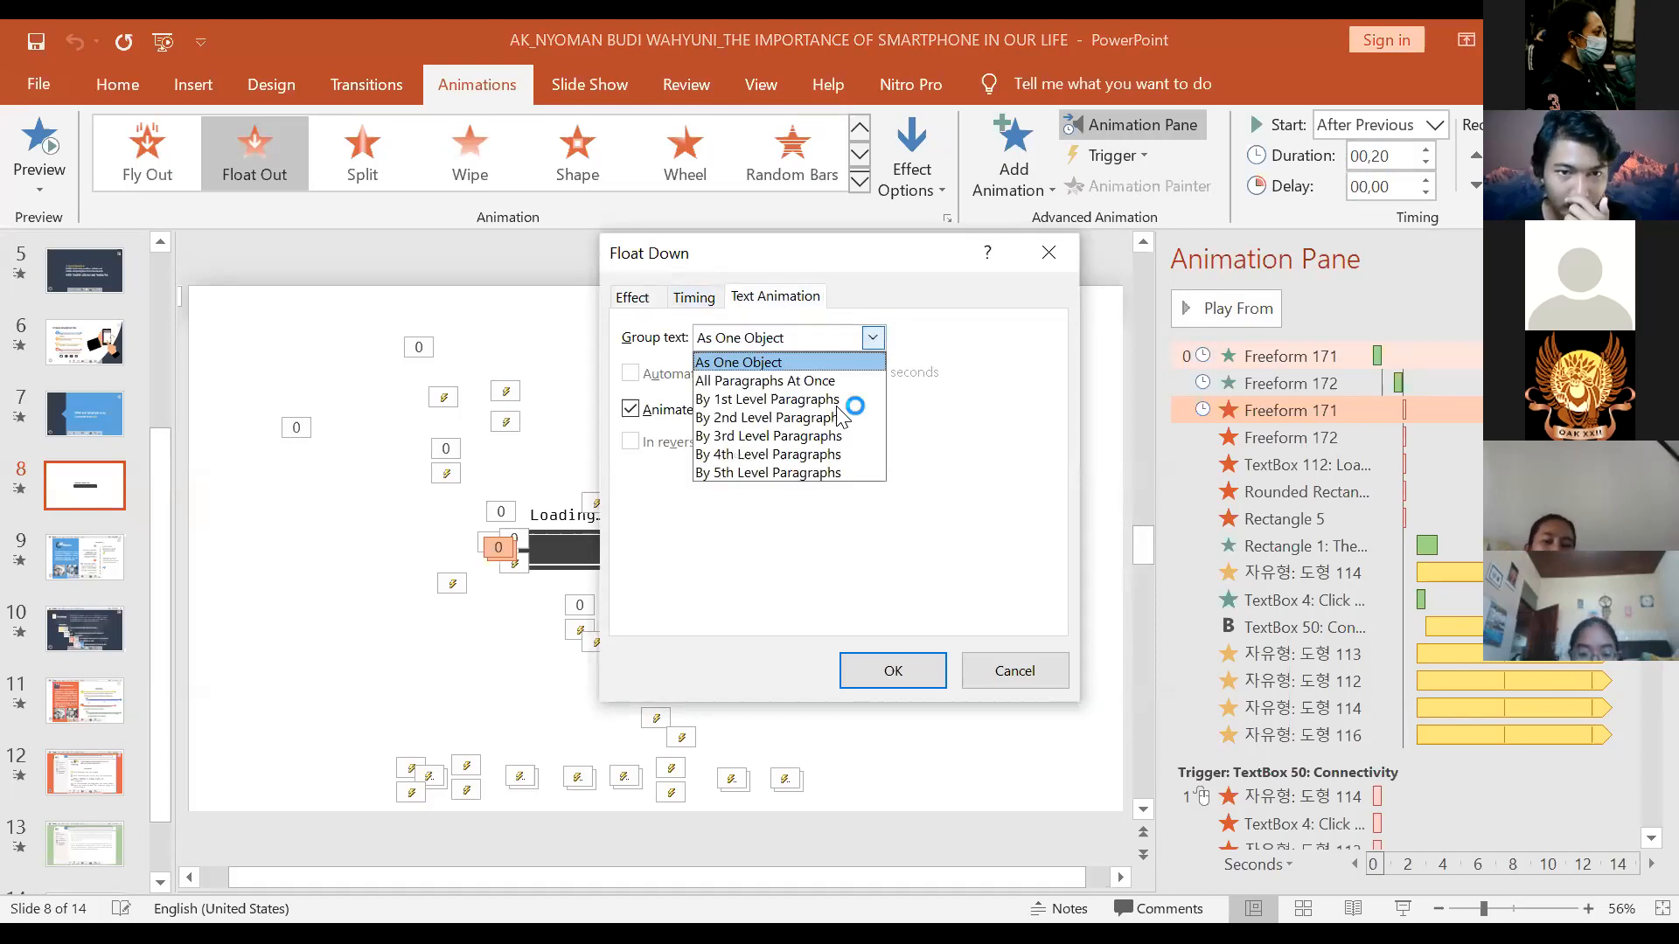
# Review the start options in the Float Down timing settings and close the effect's dialog
pyautogui.click(700, 300)
pyautogui.click(699, 300)
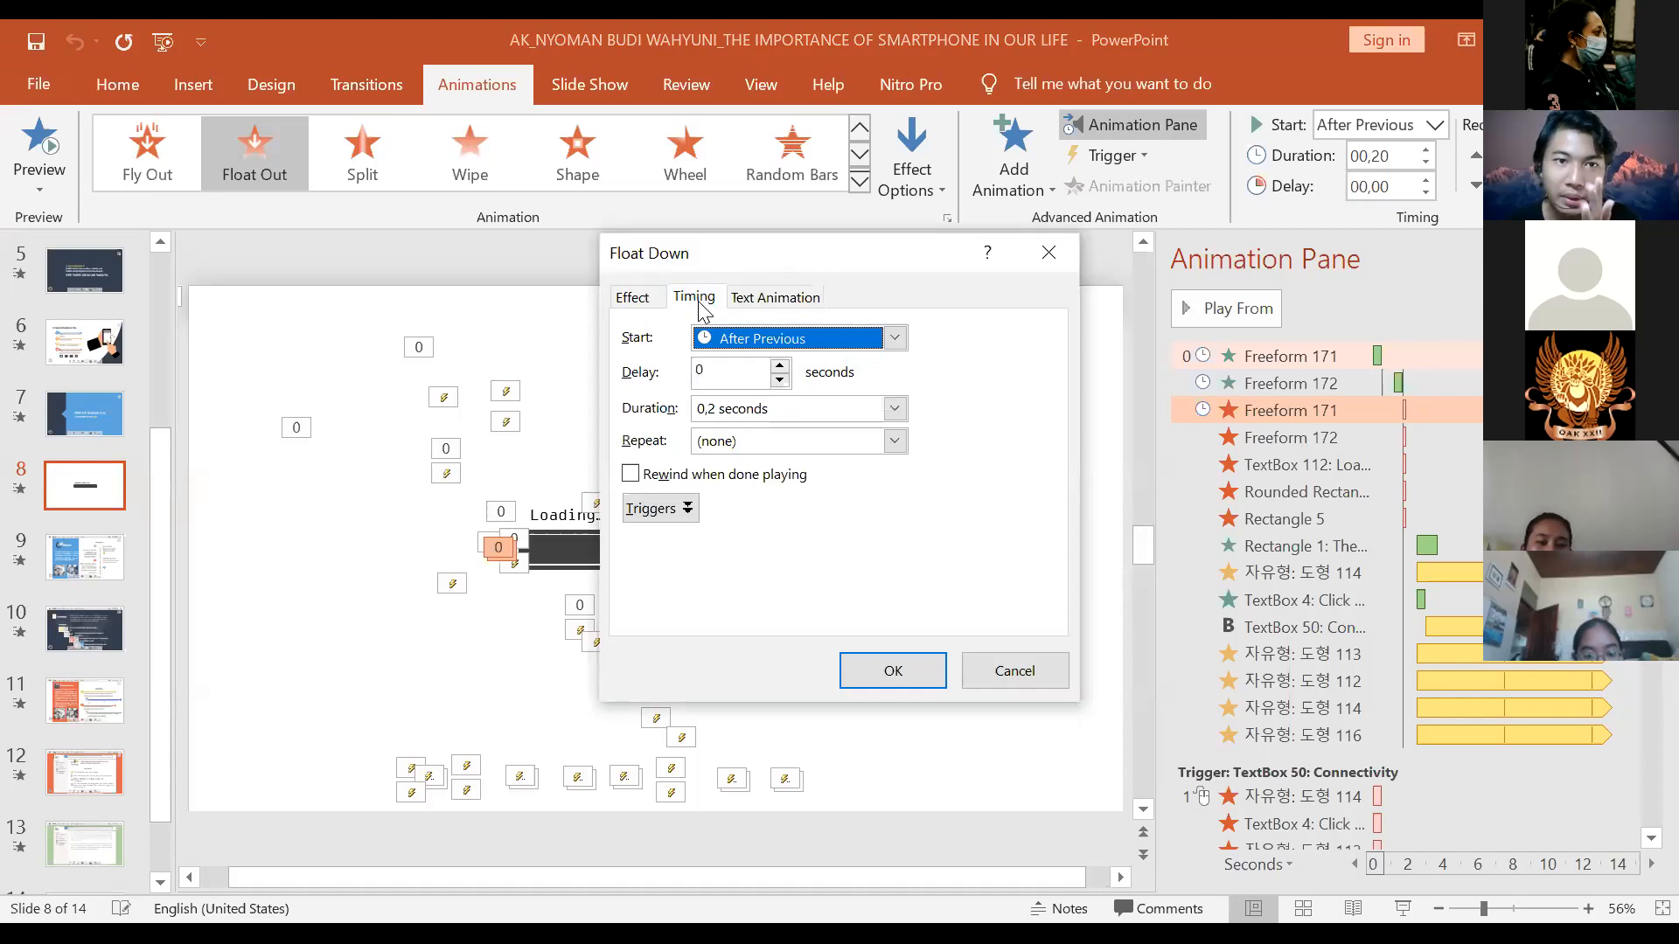
pyautogui.click(896, 339)
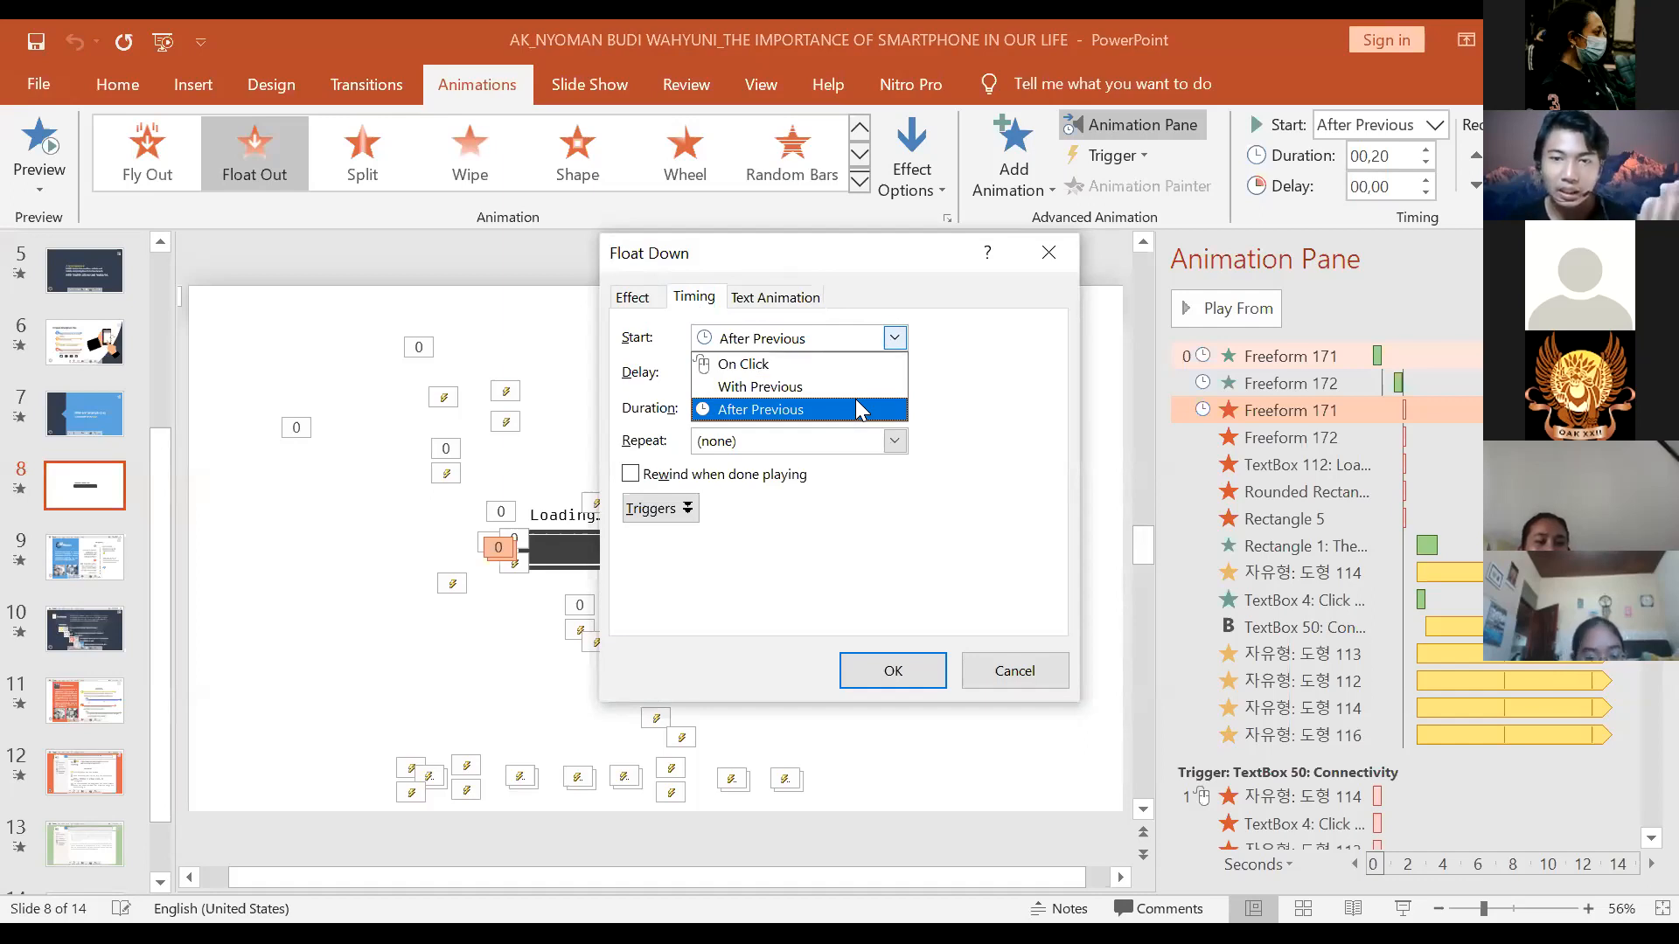
pyautogui.press('Return')
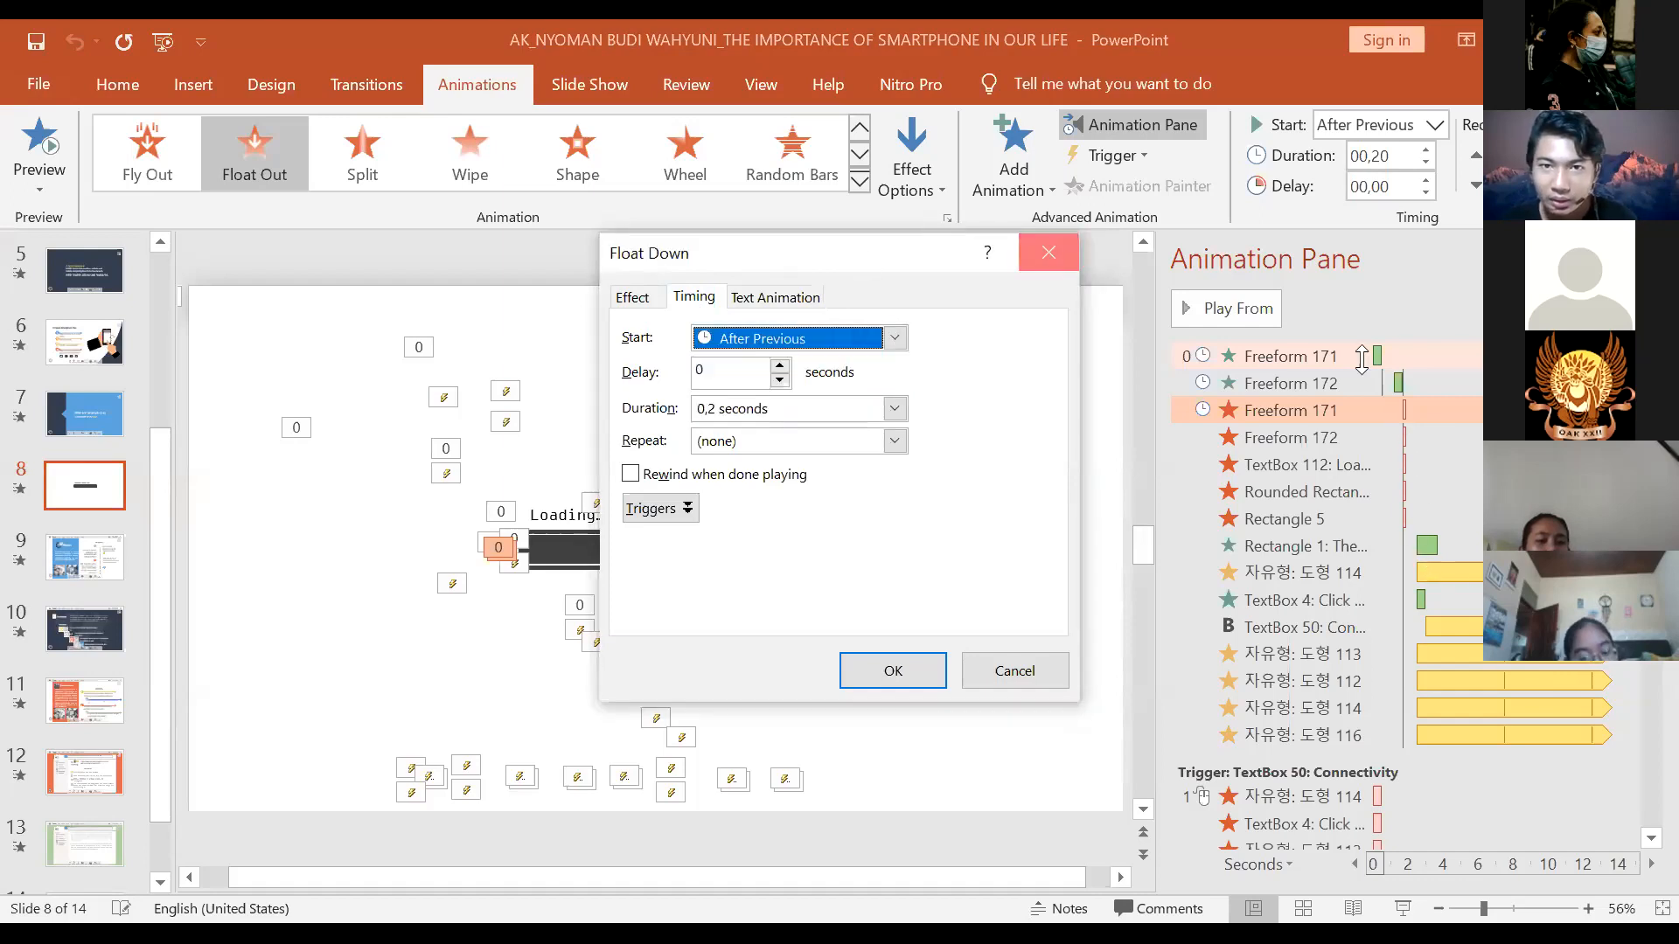
pyautogui.press('Return')
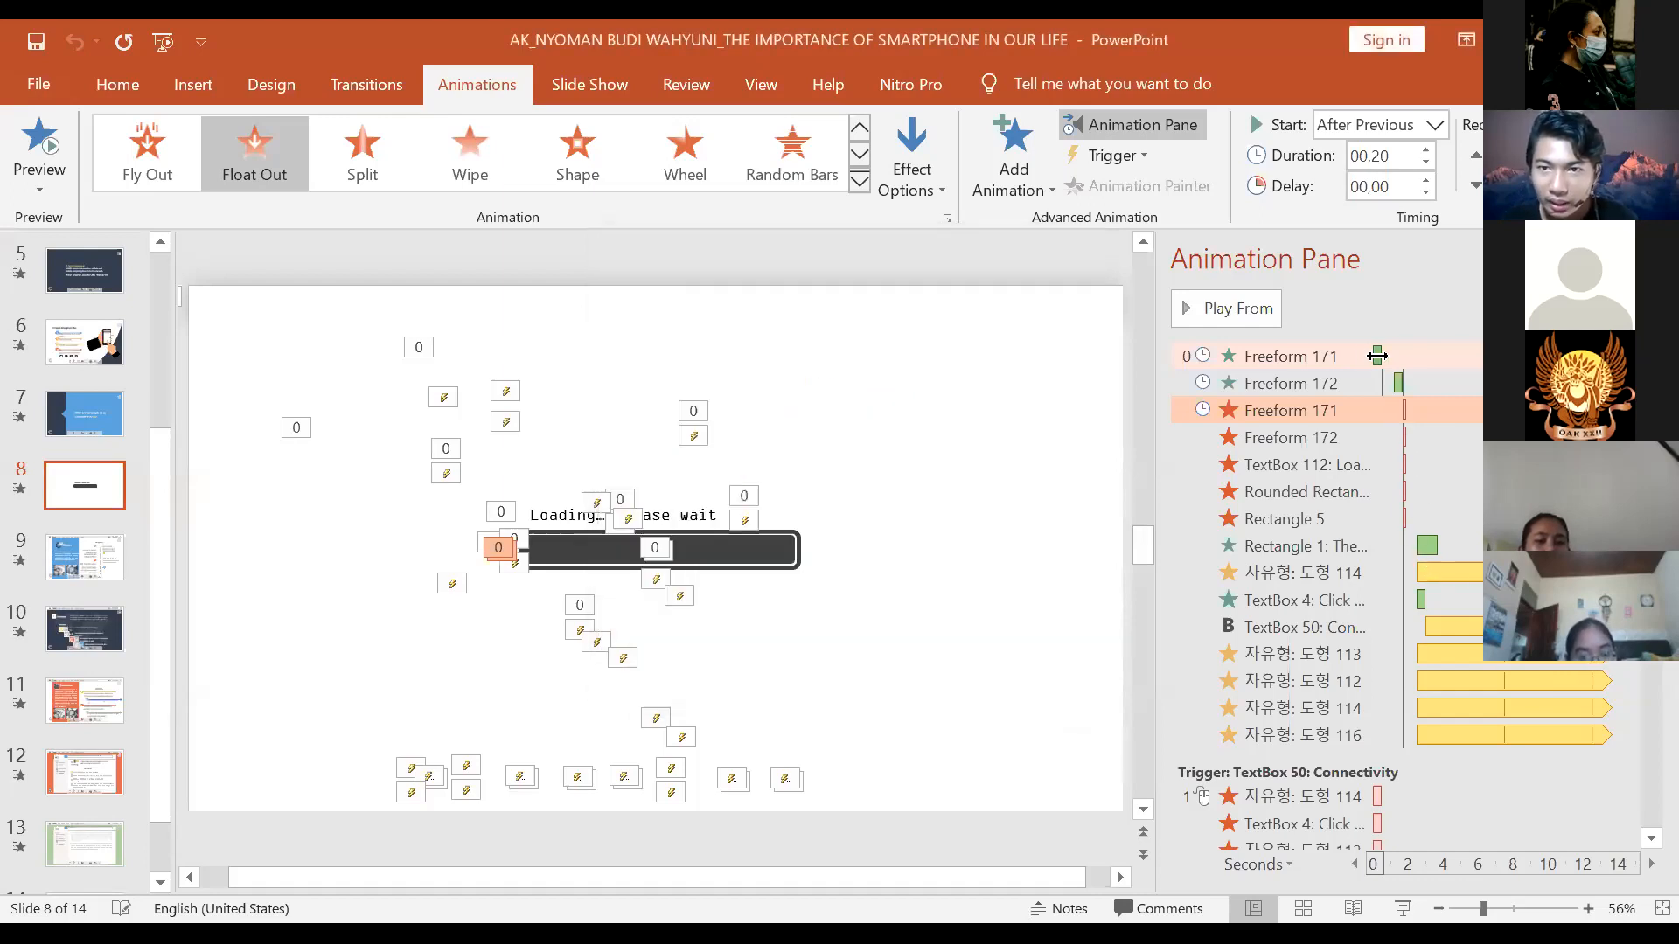
# Browse the remaining animation entries on slide 8 and preview the sequence starting from Group 149
pyautogui.click(1376, 356)
pyautogui.click(1400, 383)
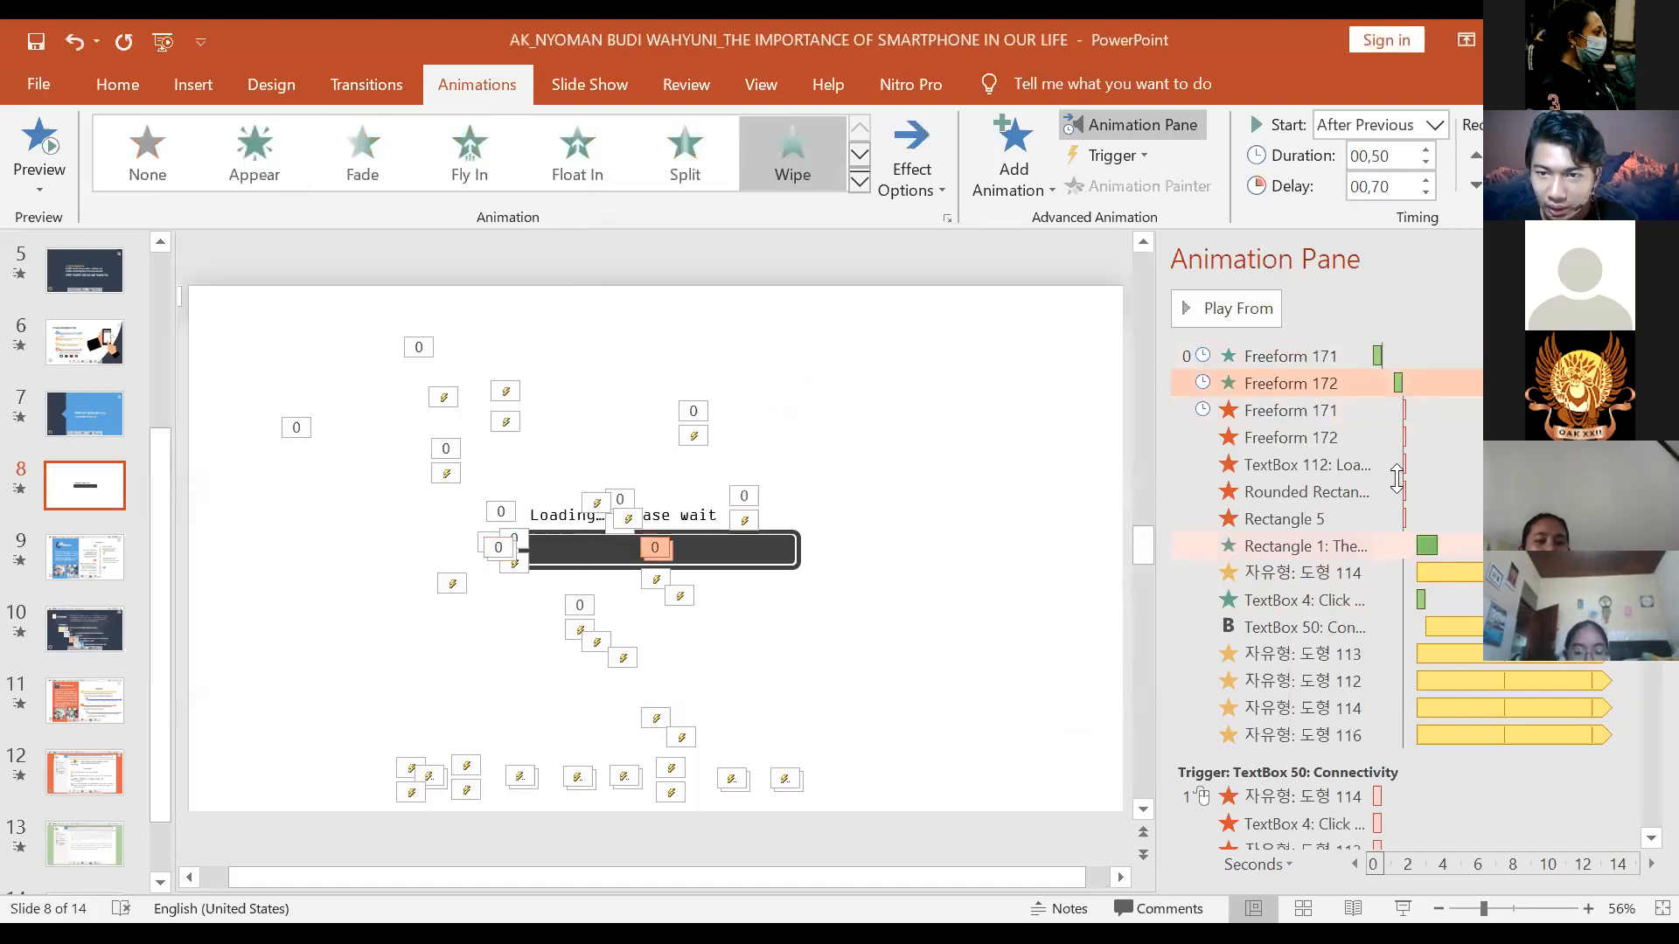
pyautogui.click(1402, 551)
pyautogui.scroll(-10, 1402, 551)
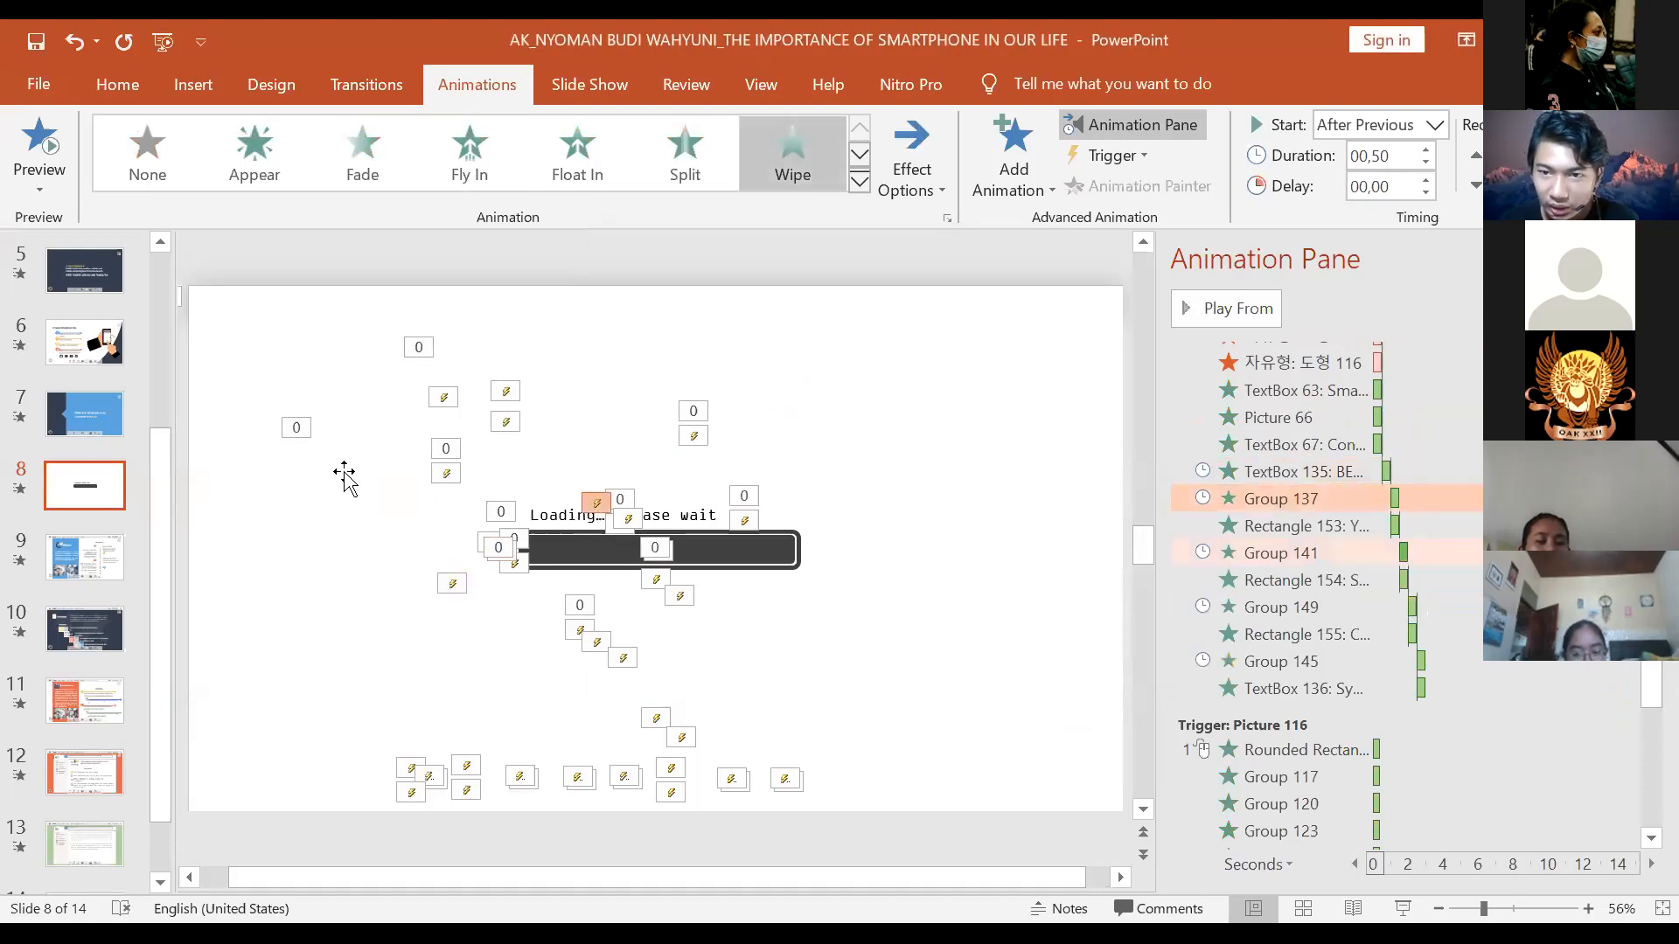
pyautogui.click(333, 180)
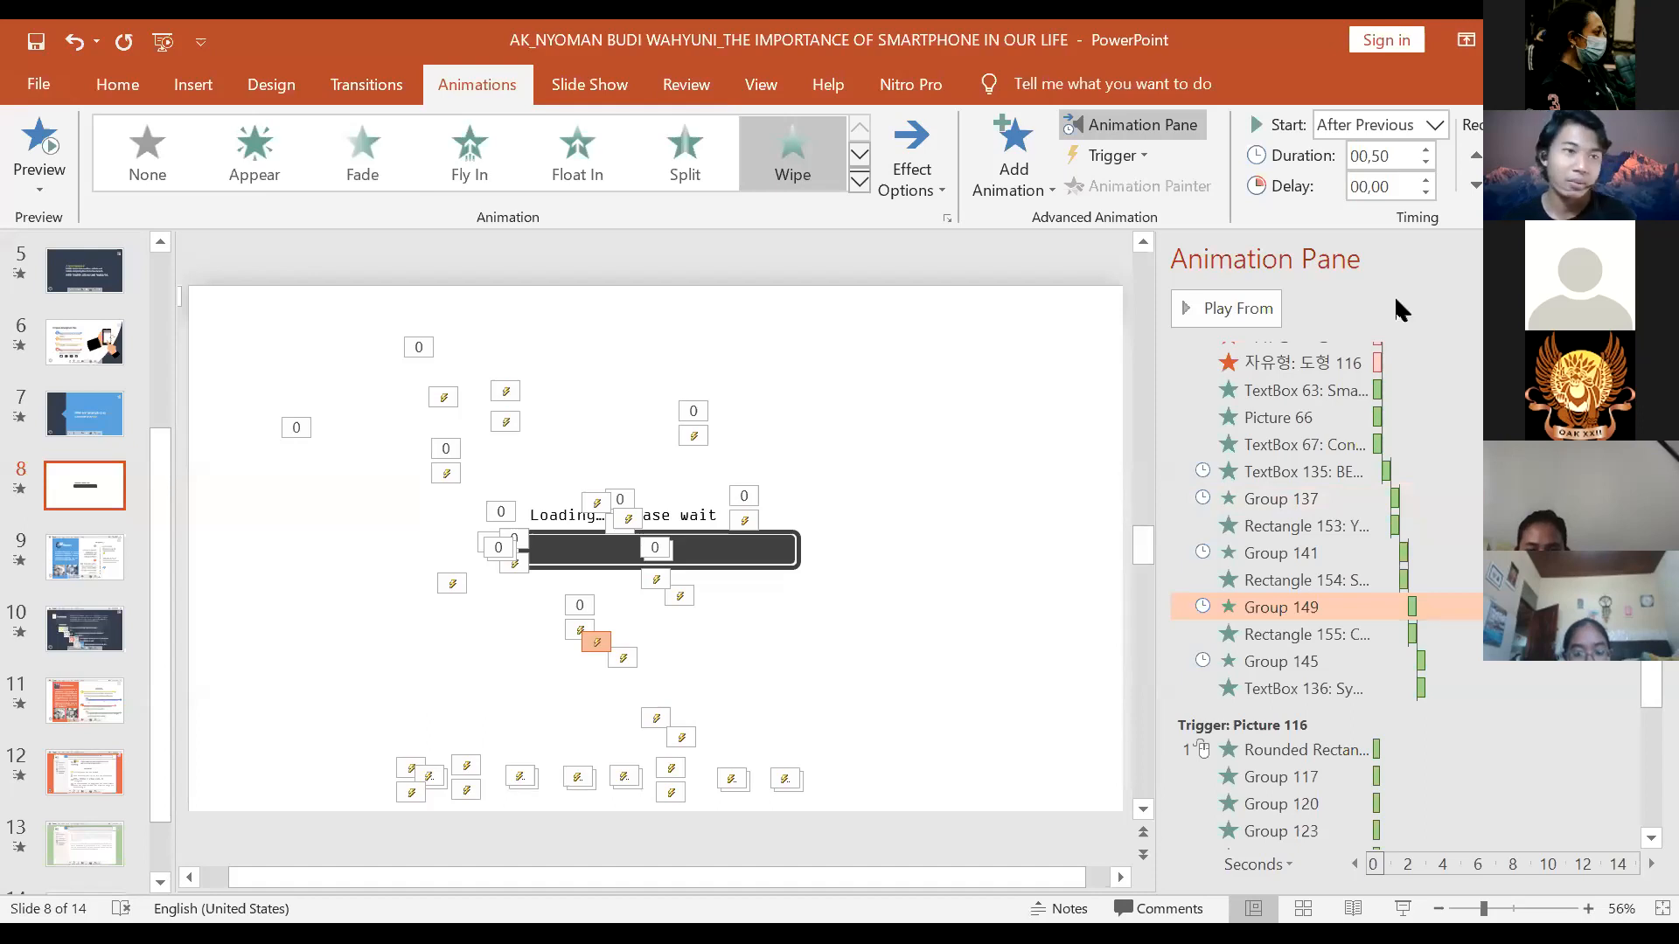
pyautogui.click(1218, 315)
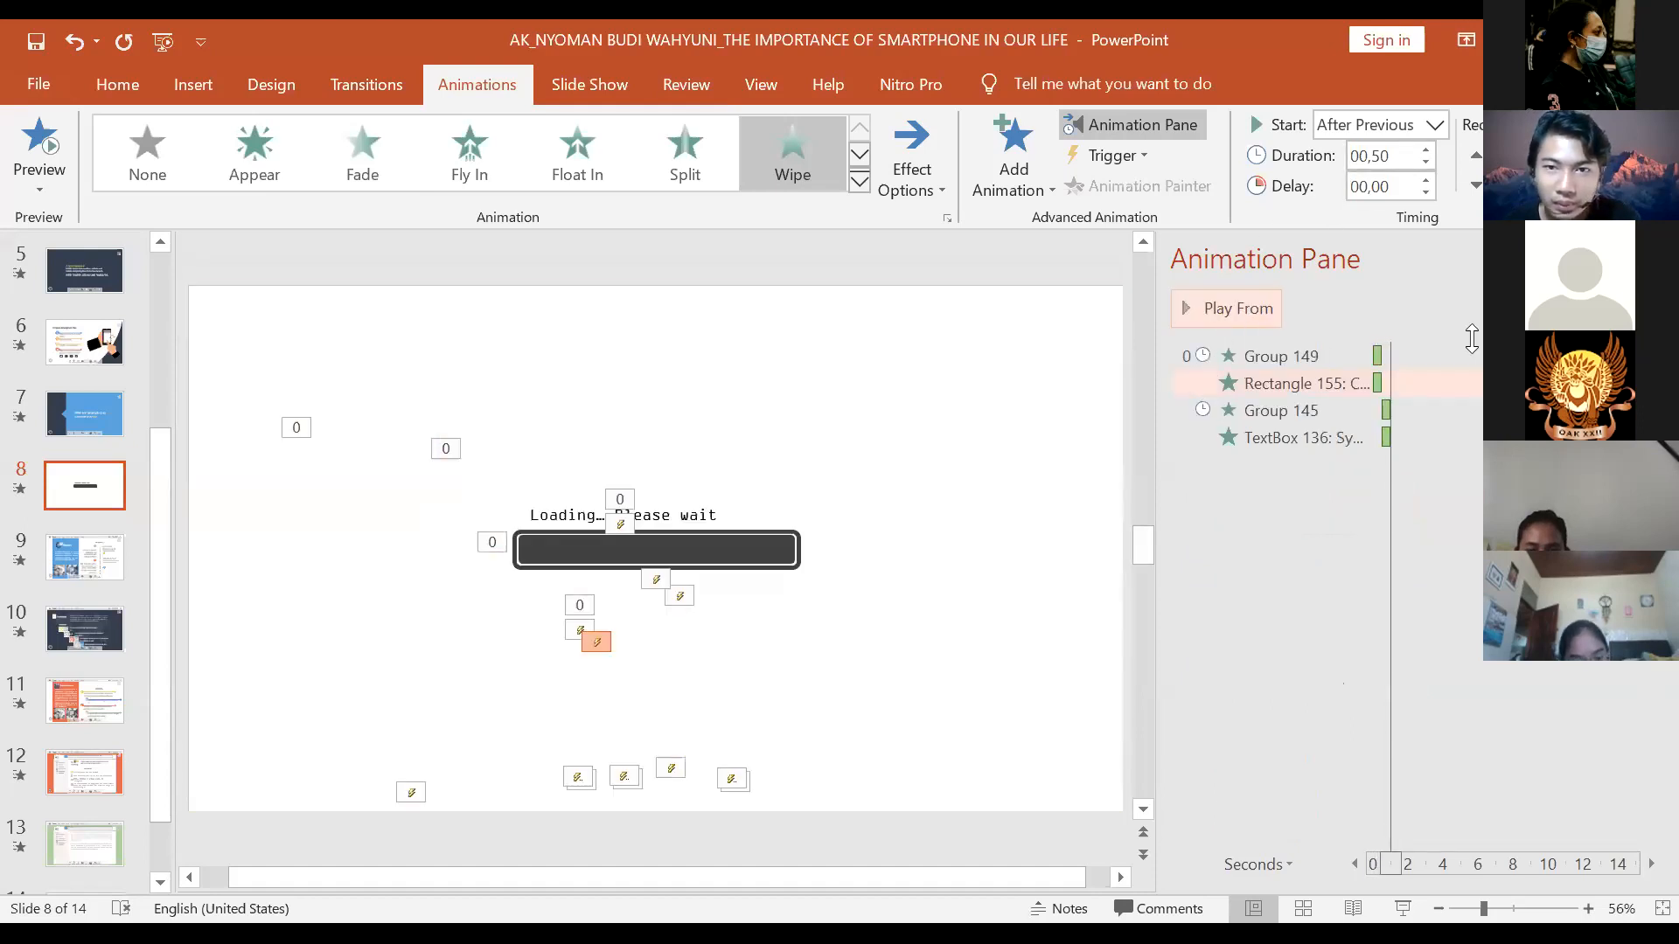
# Select every animation on slide 8 and play the whole selection from the beginning of the list
pyautogui.scroll(4, 1256, 435)
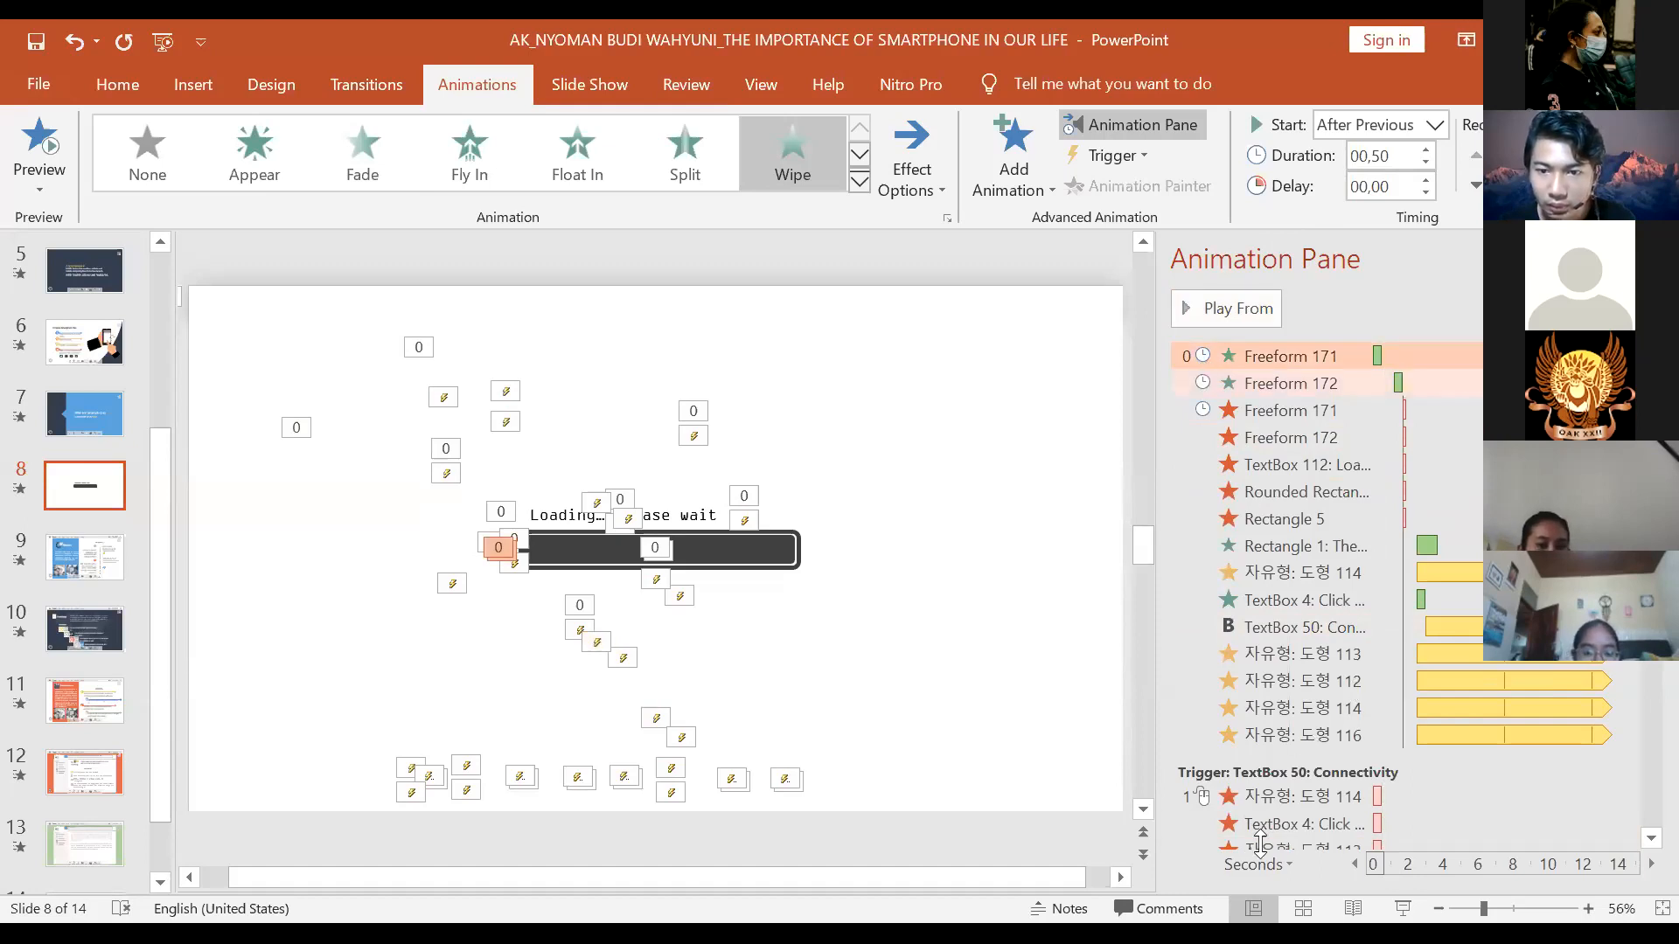
pyautogui.hotkey('ctrl', 'a')
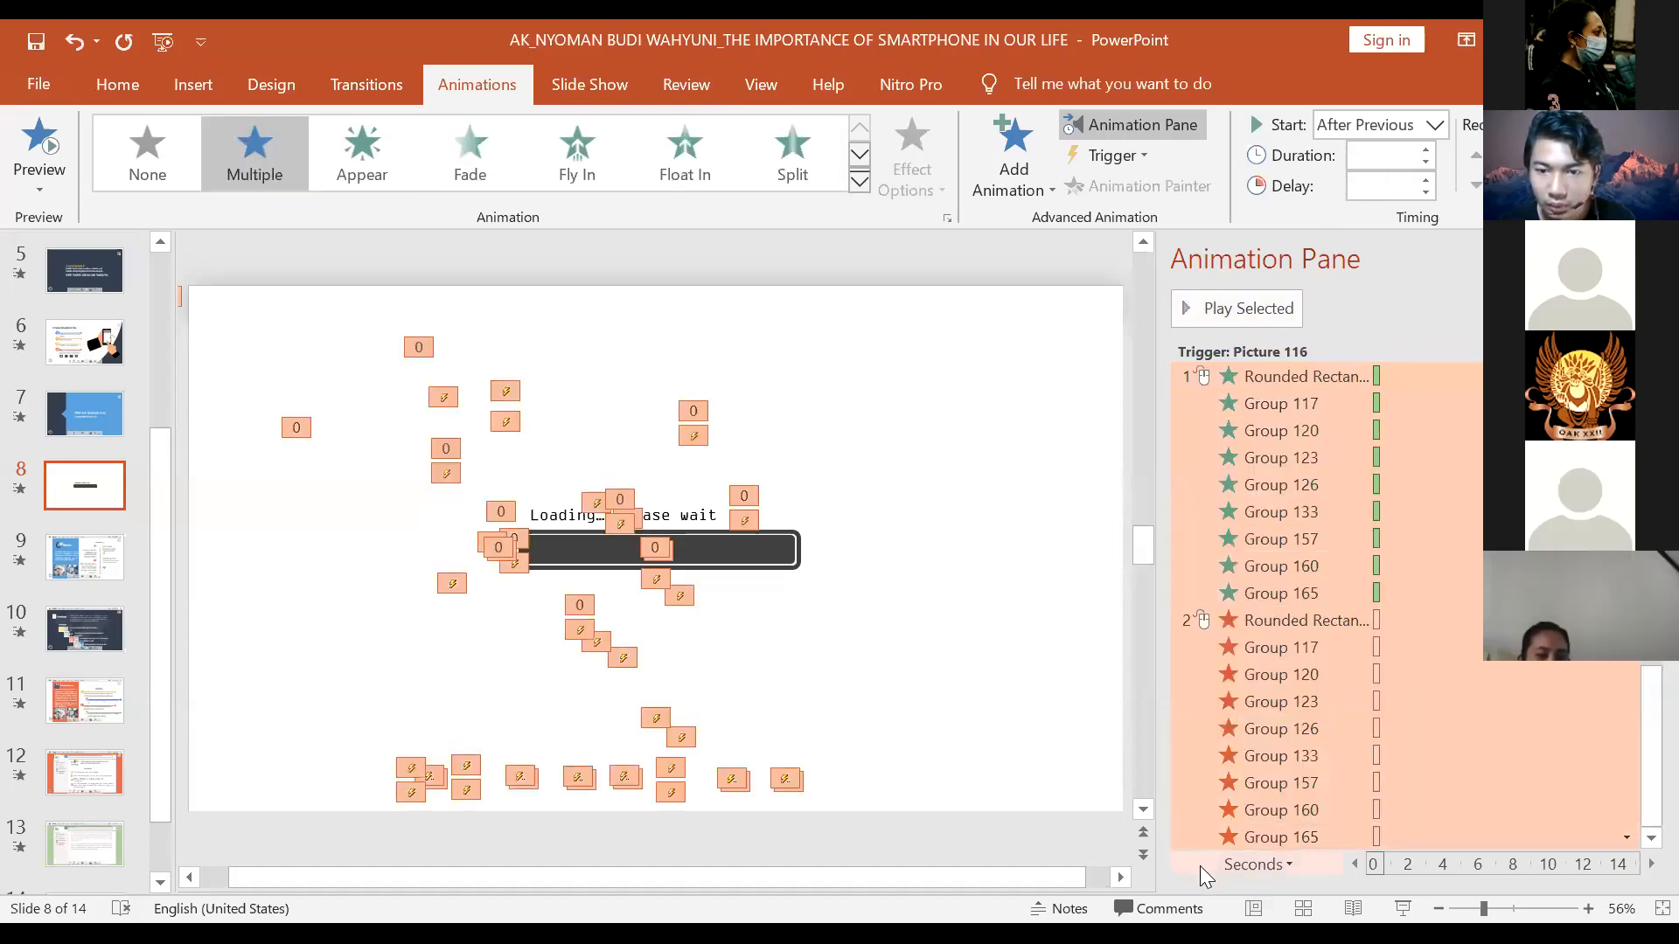
pyautogui.scroll(10, 1222, 732)
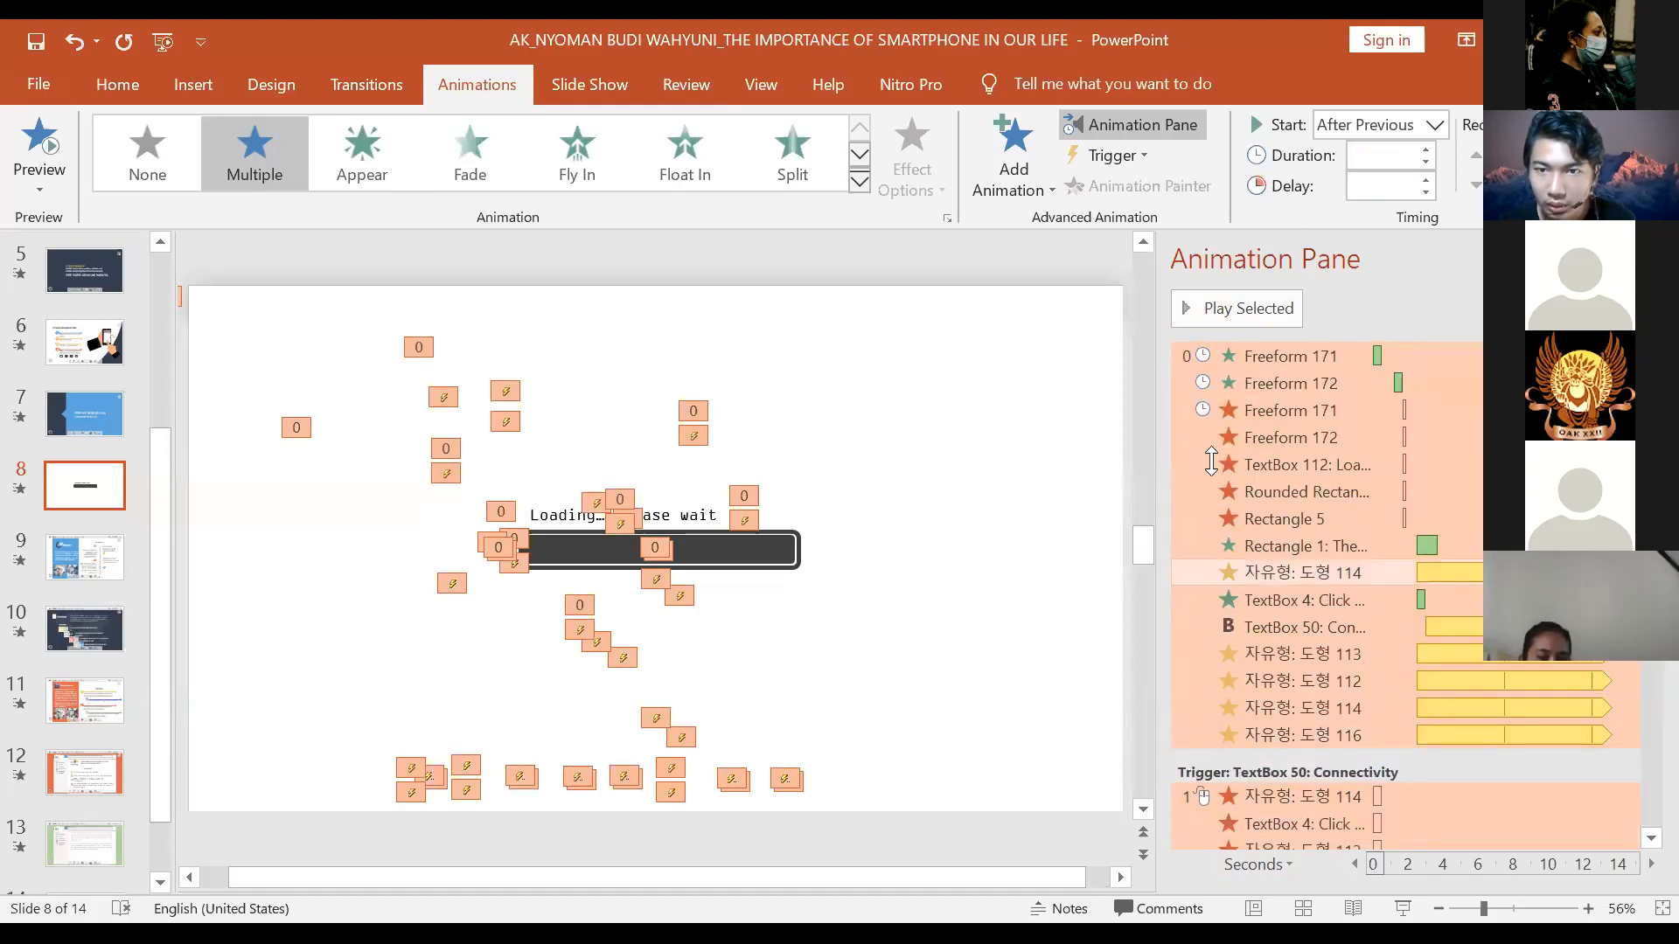
pyautogui.click(1209, 308)
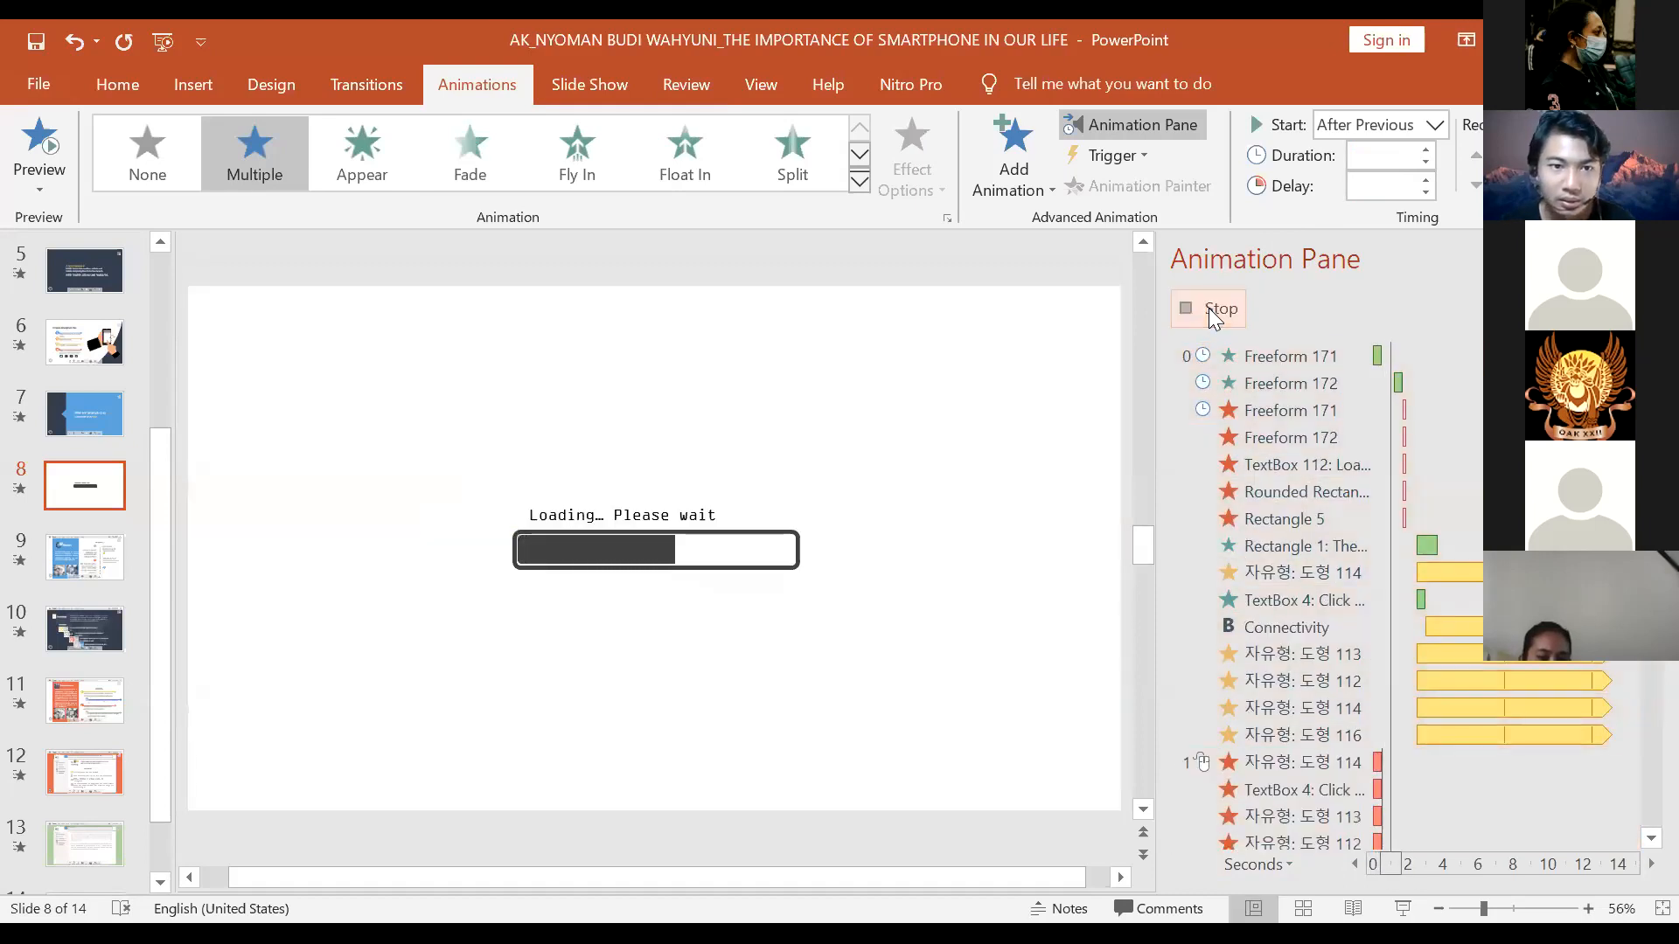